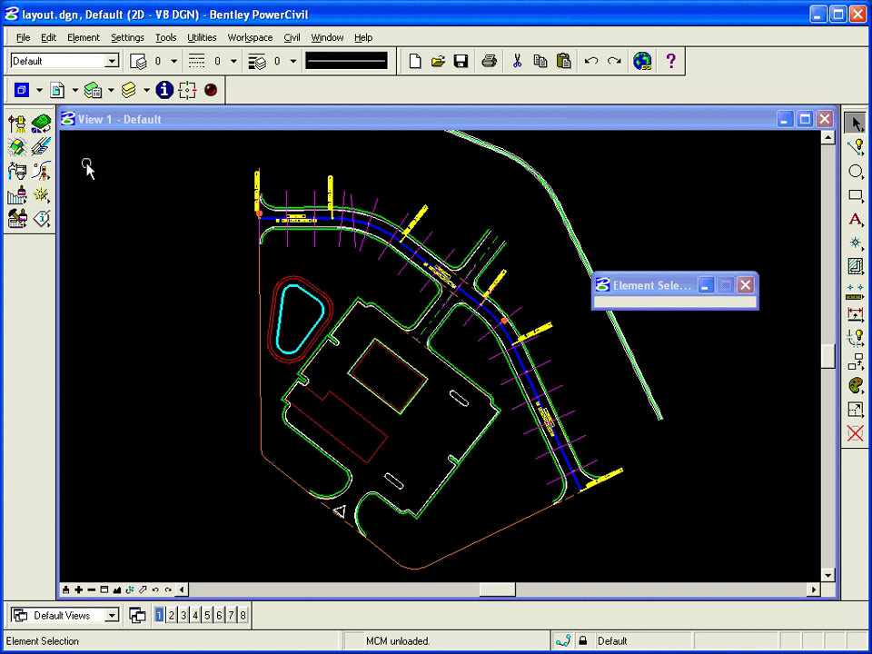
Create a sheet model named 'Cross Section' at 1"=20' scale on an ANSI D sheet
left_click(21, 90)
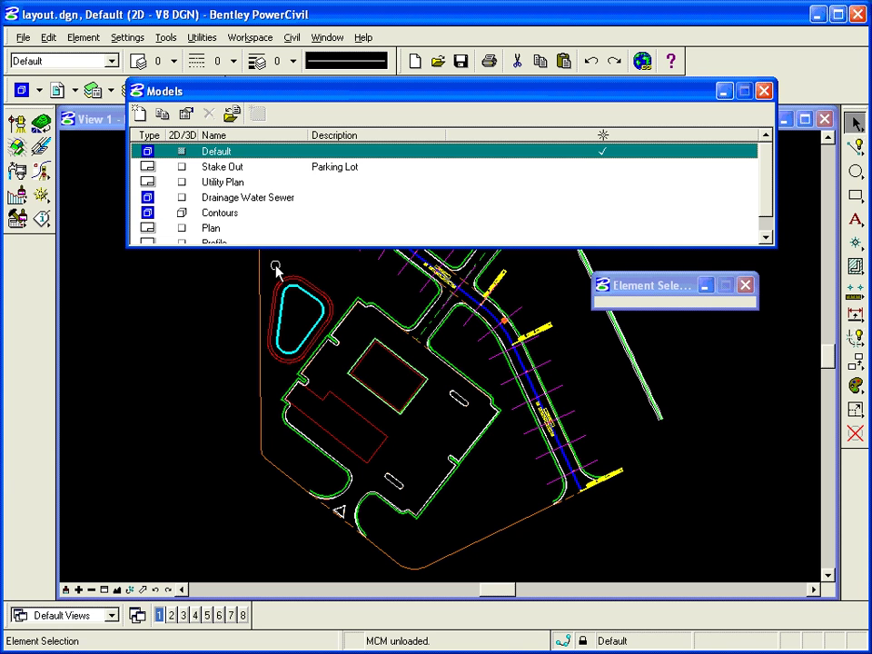
left_click(139, 112)
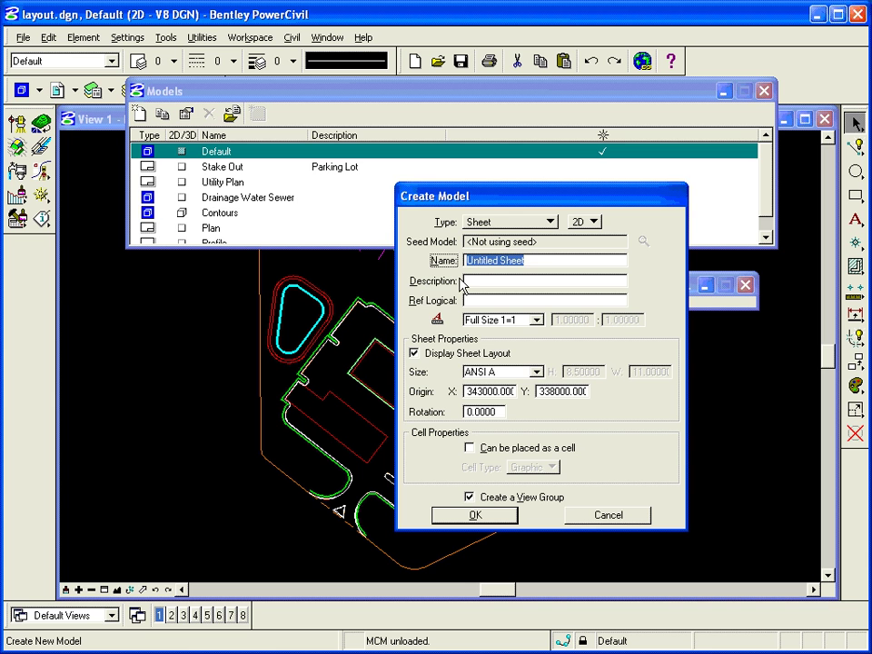
type("Cross S")
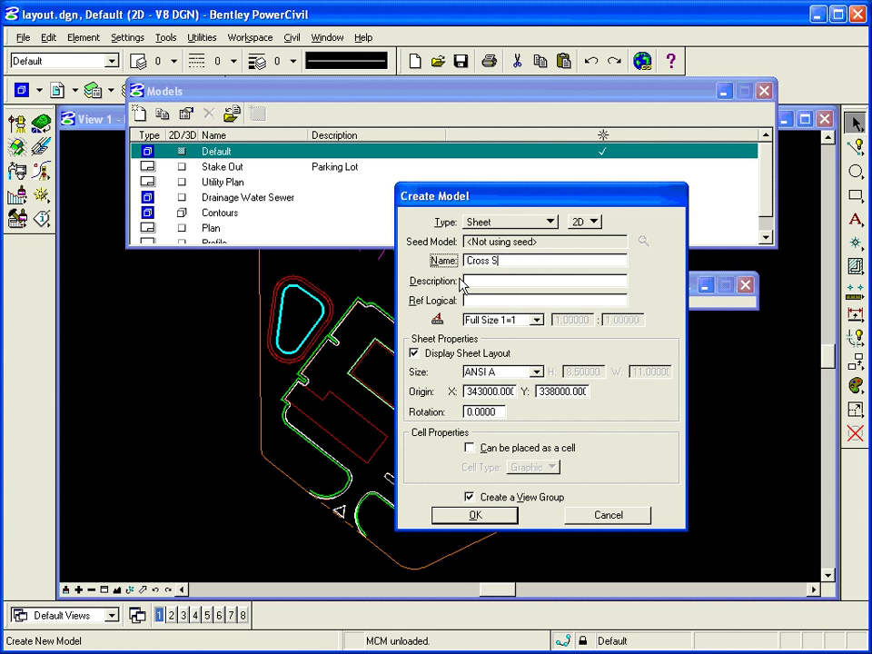
type("ection")
left_click(537, 320)
left_click(502, 387)
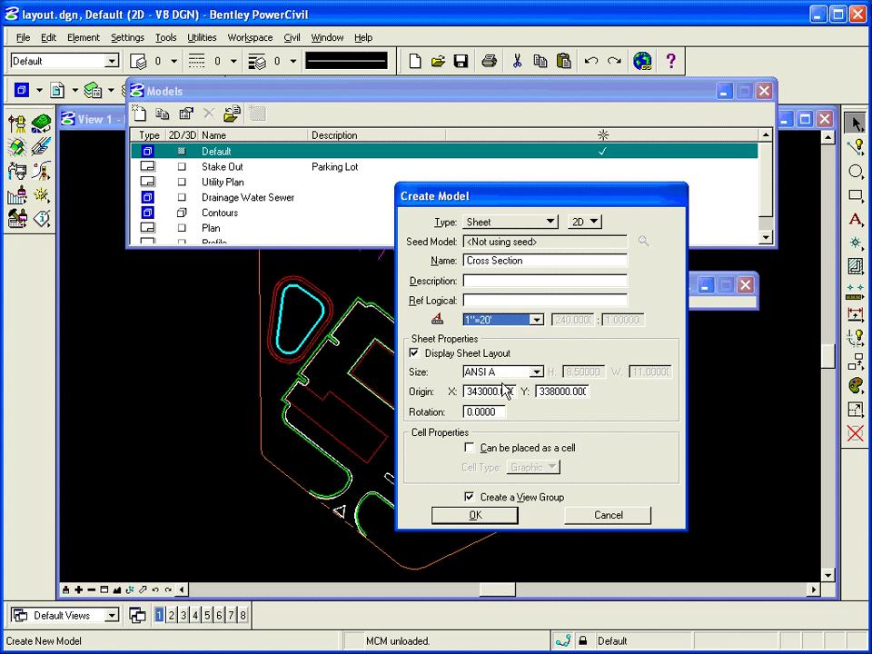
left_click(535, 375)
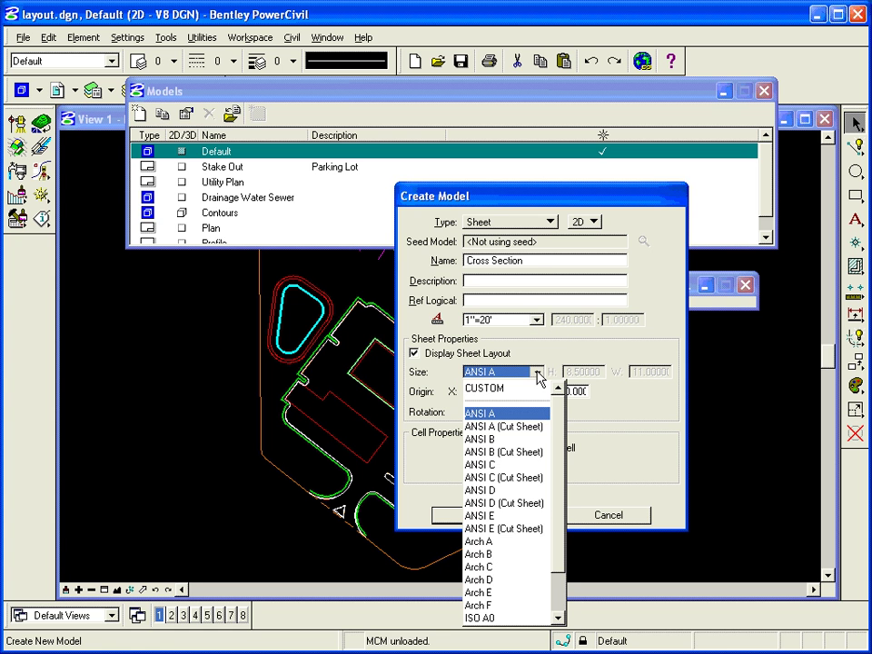
left_click(482, 493)
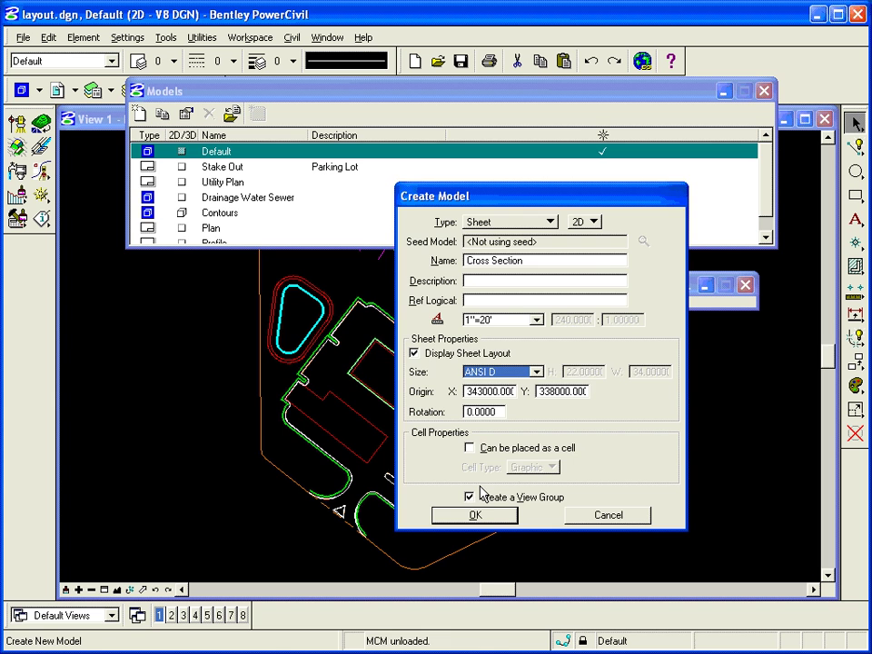
left_click(476, 516)
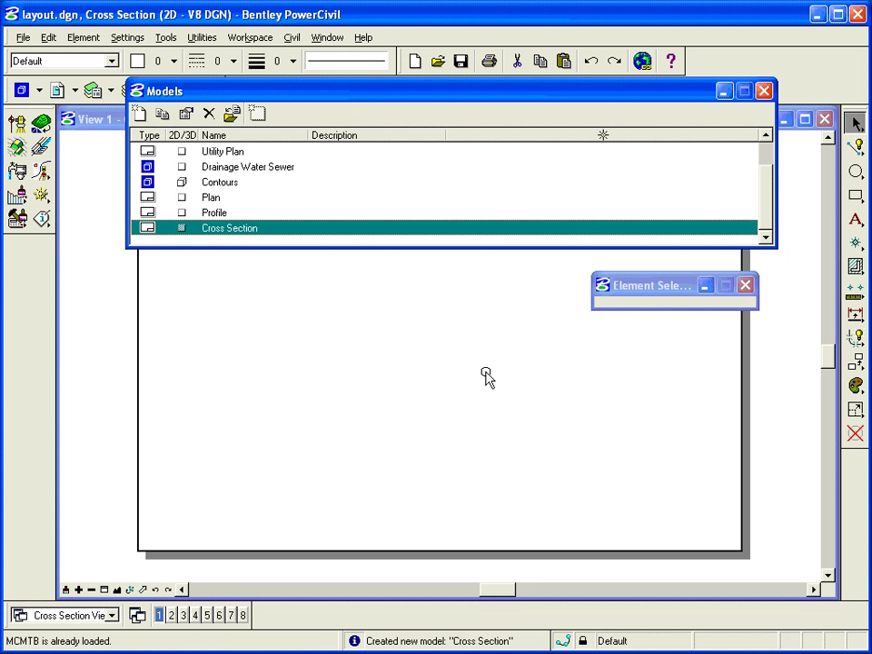
Attach D-border.dgn as a reference with master scale 20 and Top orientation
left_click(771, 91)
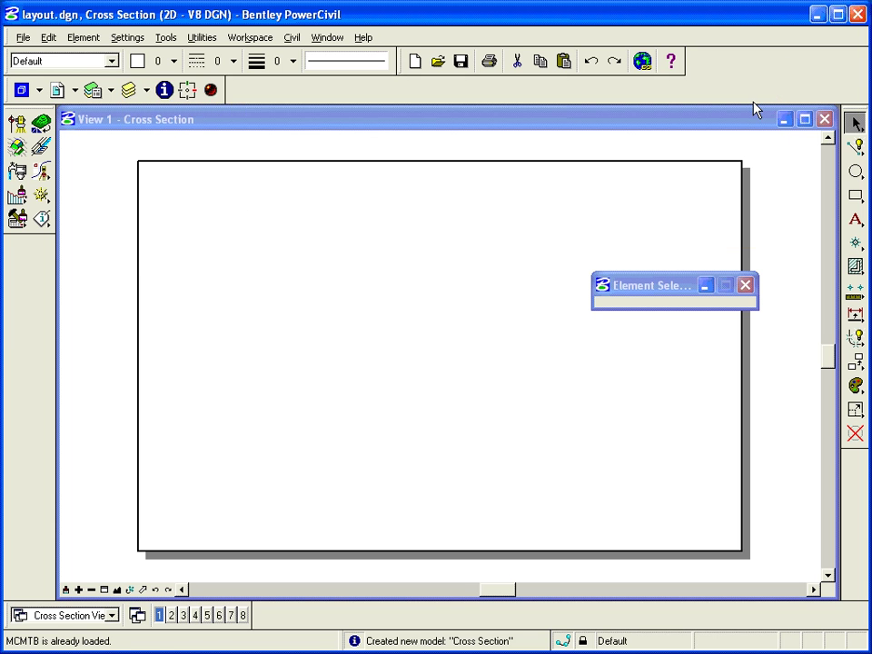
left_click(76, 95)
left_click(95, 130)
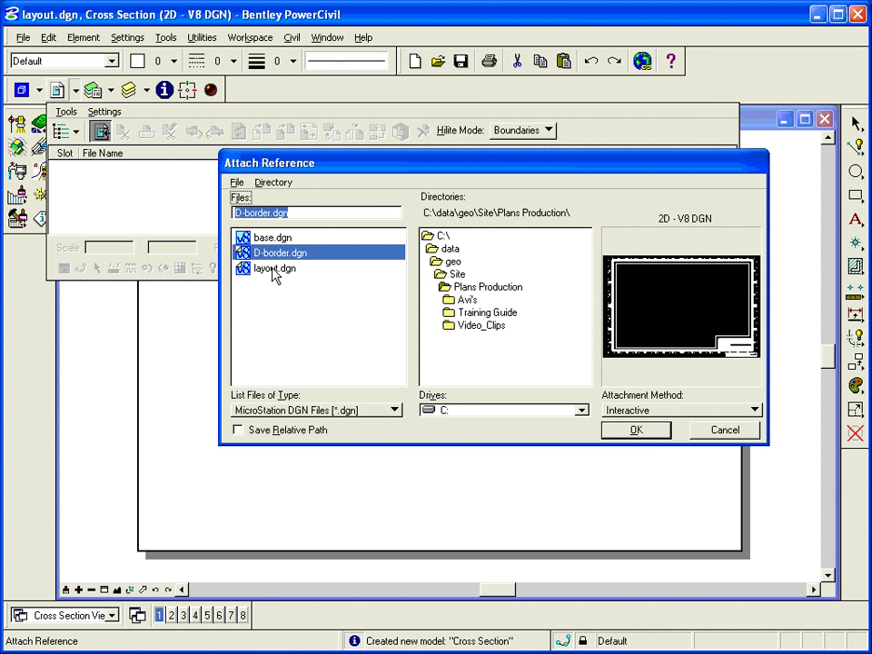
left_click(647, 433)
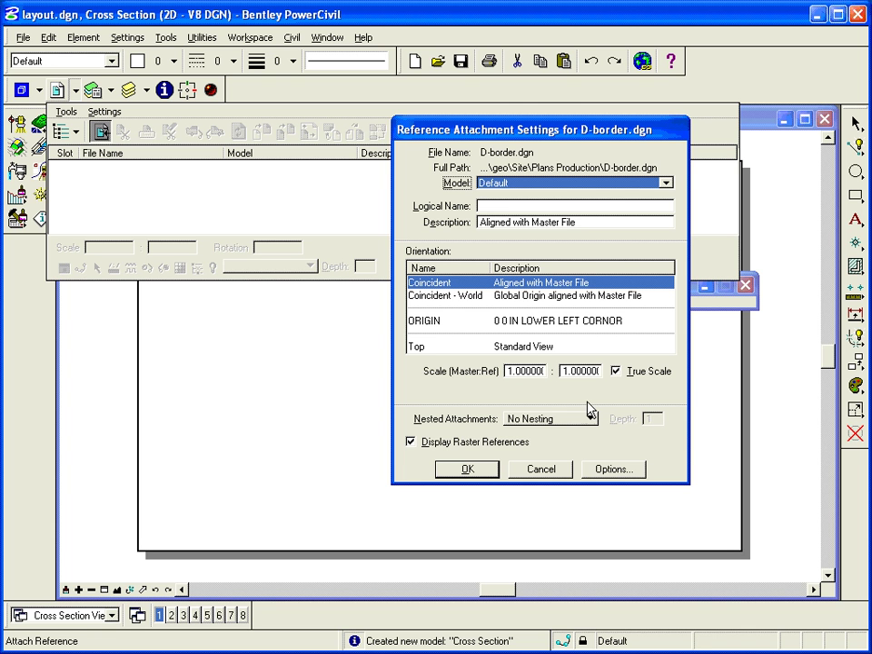
double_click(522, 373)
type("20")
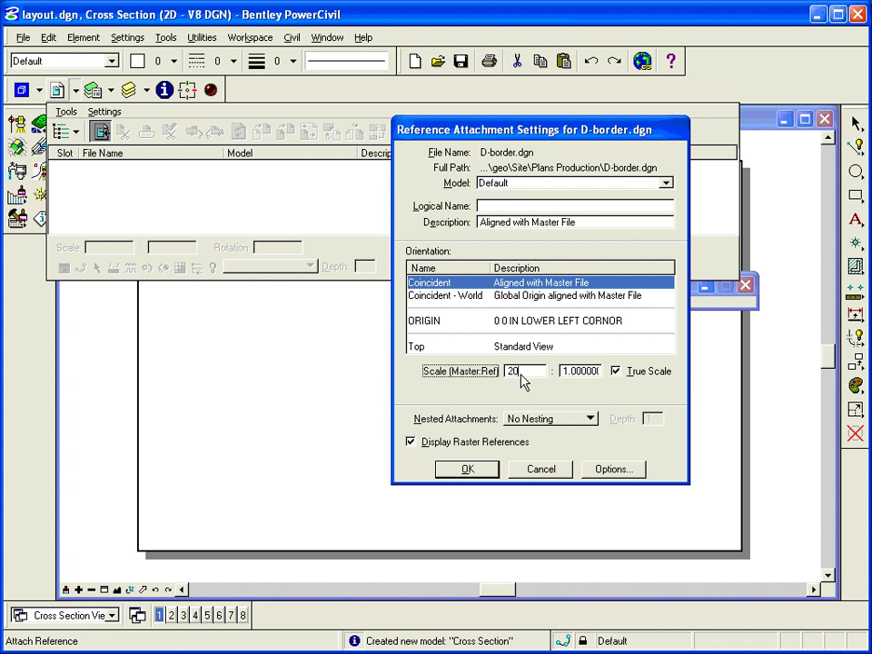
key("Tab")
key("Tab")
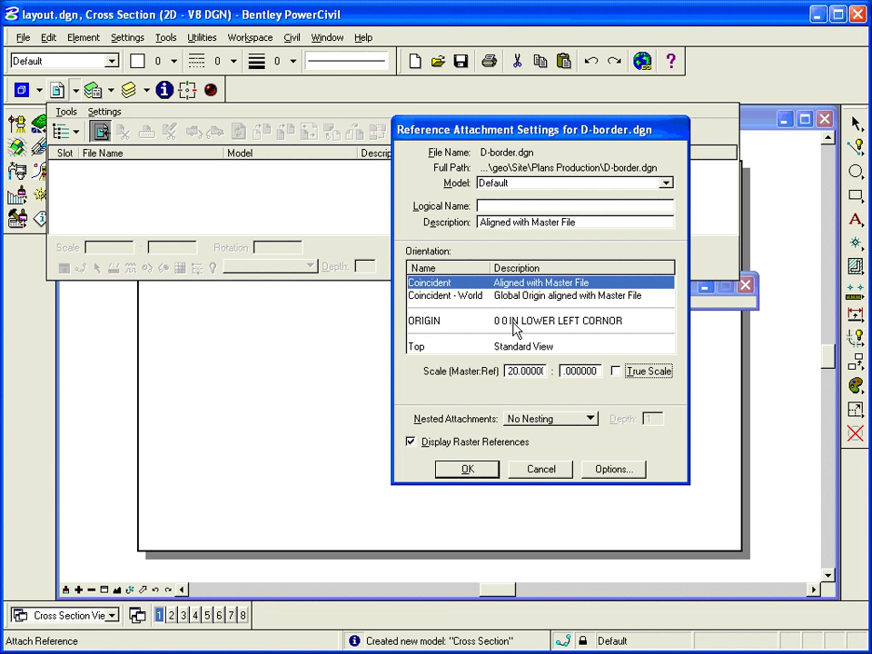
left_click(509, 346)
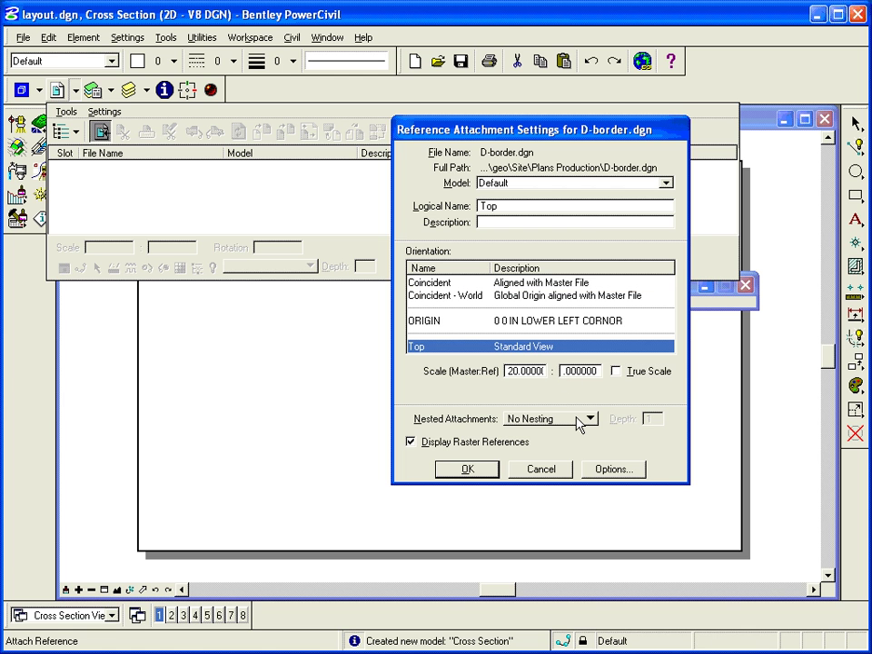
left_click(469, 470)
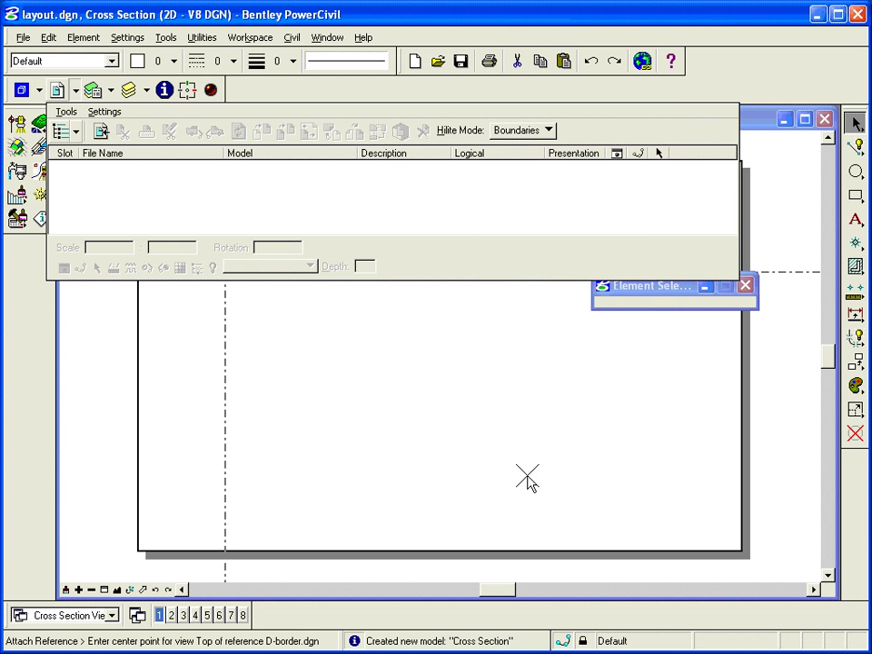
Place the D-border reference at the sheet centre using Center snap
left_click(563, 642)
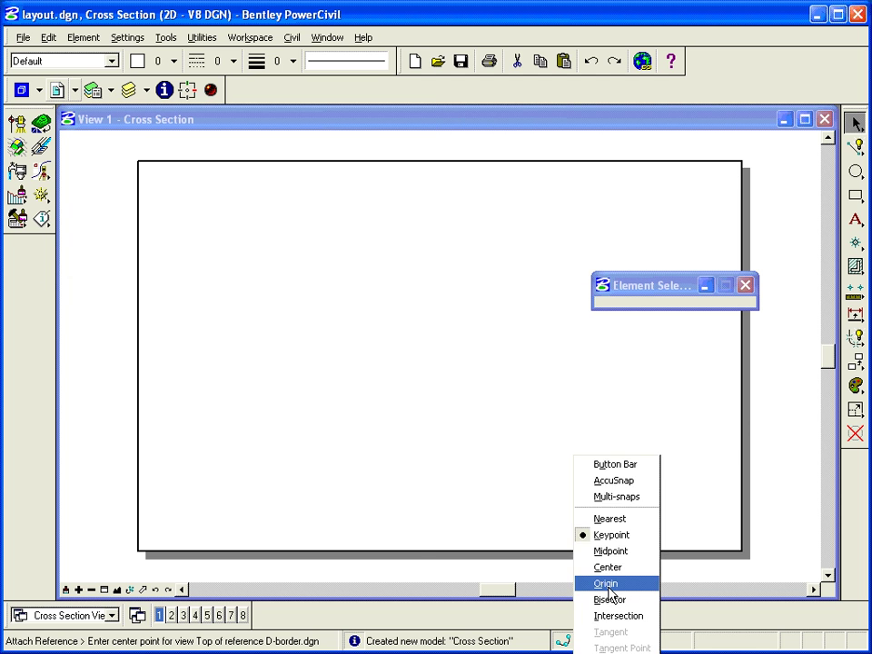
left_click(595, 567)
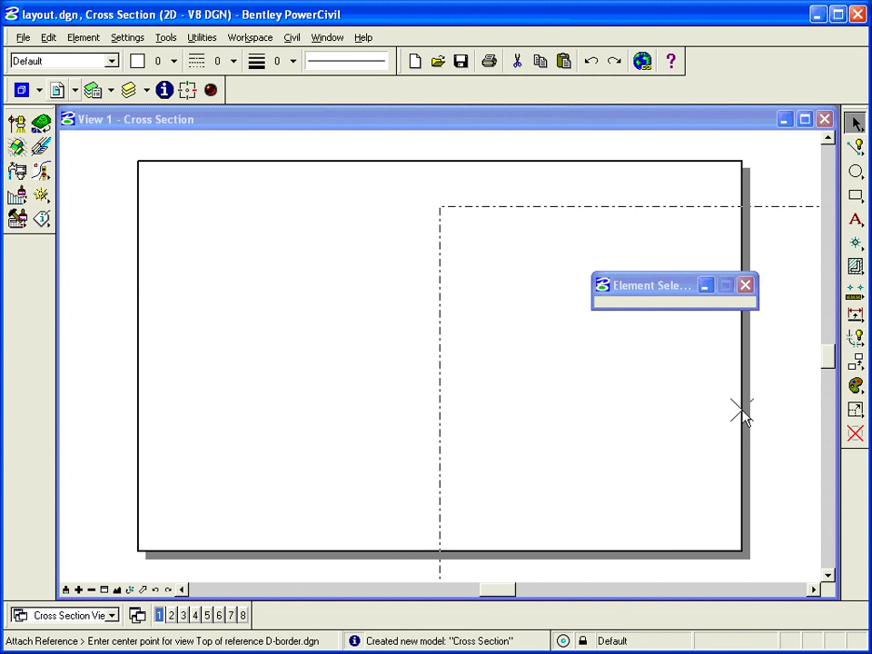
middle_click(741, 412)
left_click(355, 329)
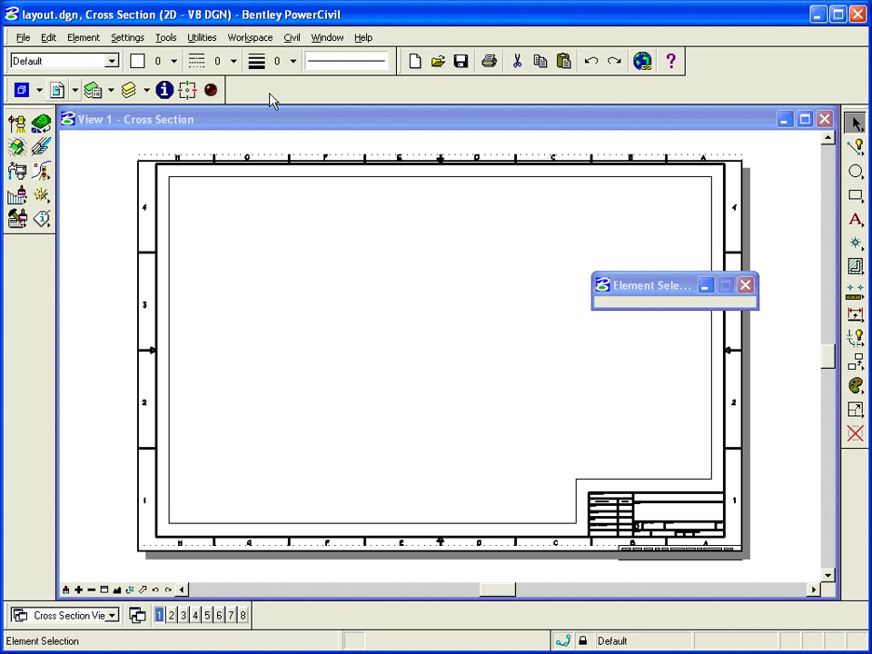
Launch Civil > Plans & Quantities > Cross Section Sheet Composition and reposition its dialog
left_click(292, 40)
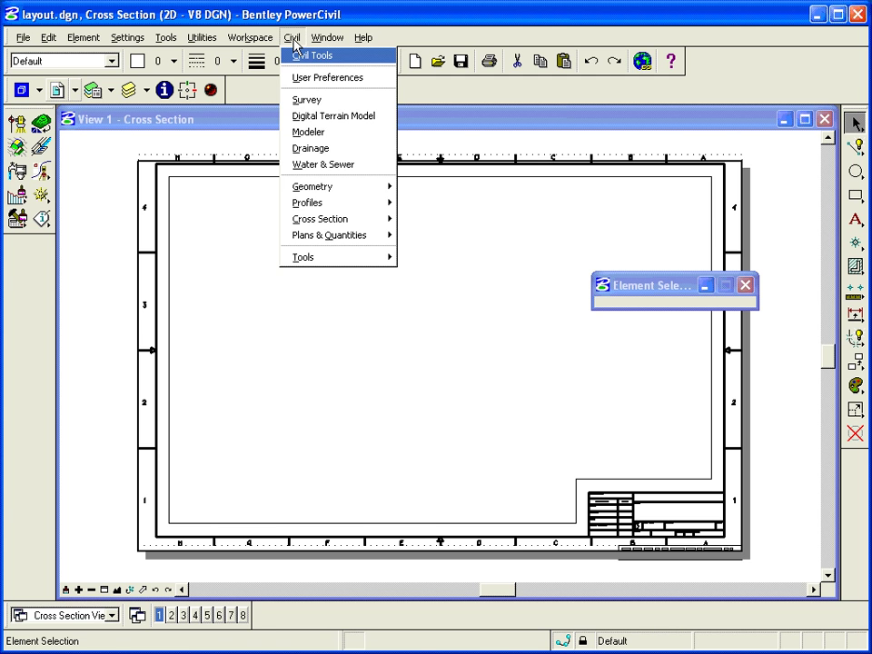
mouse_move(336, 238)
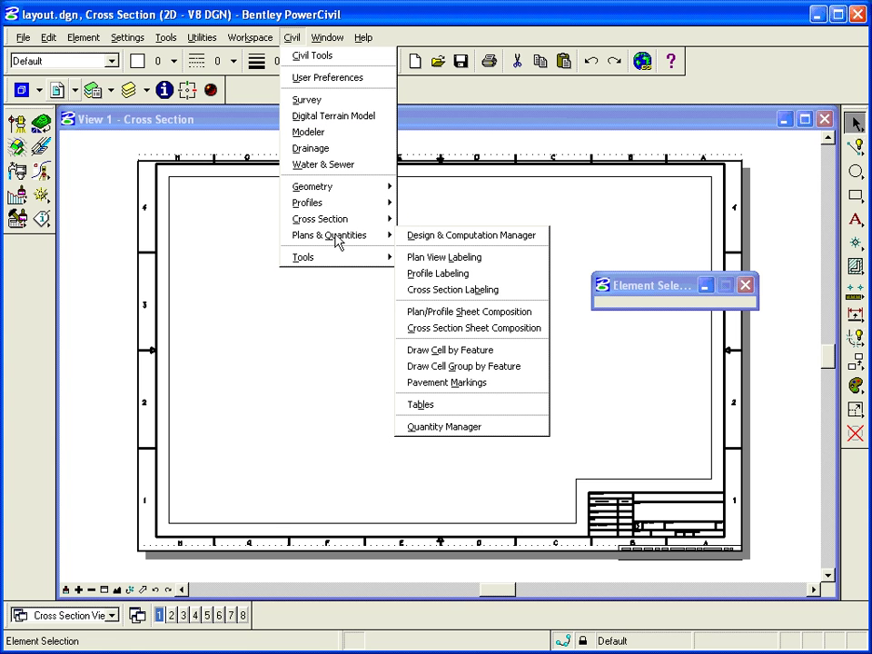
left_click(512, 337)
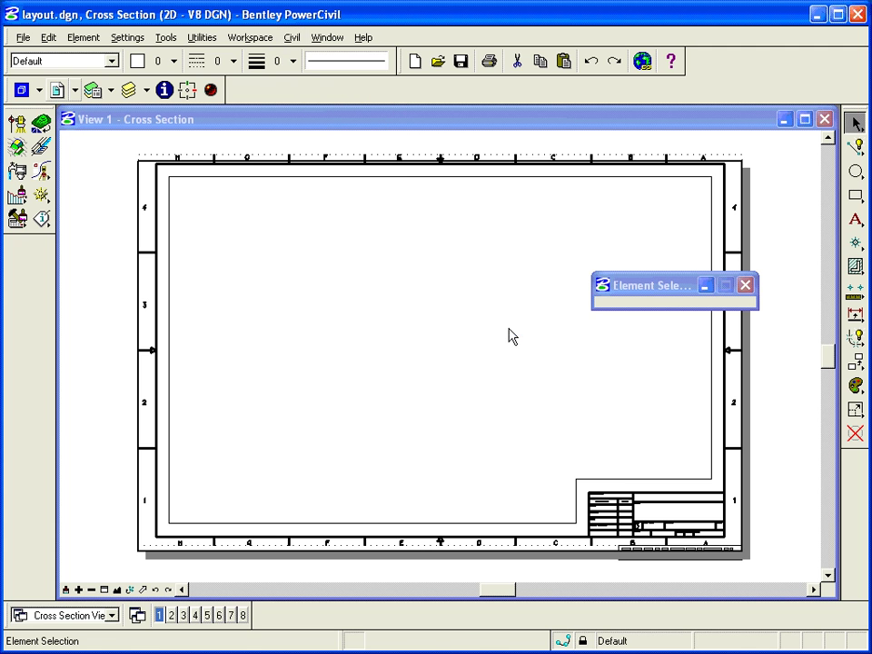
left_click_drag(500, 156, 427, 170)
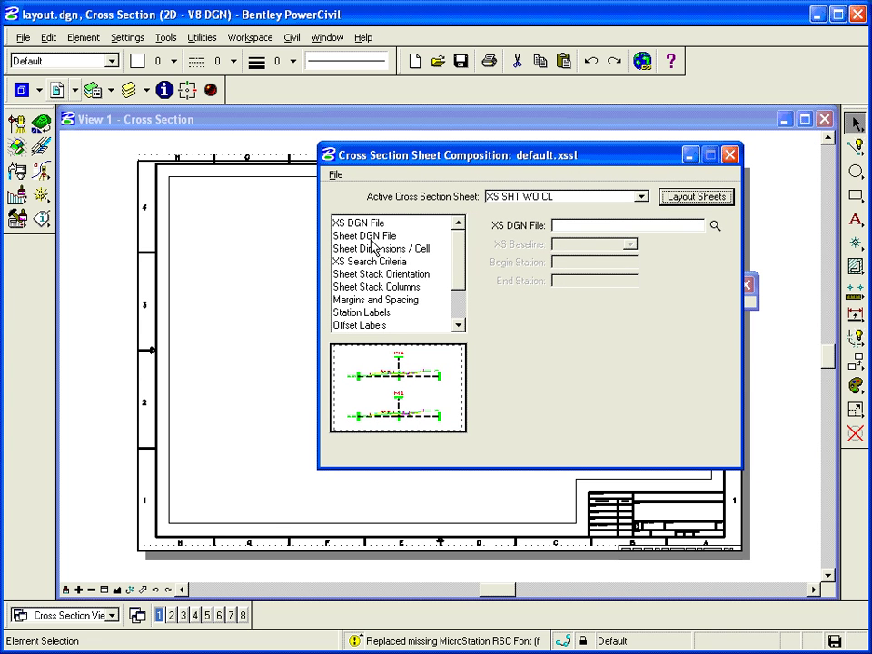
left_click(337, 176)
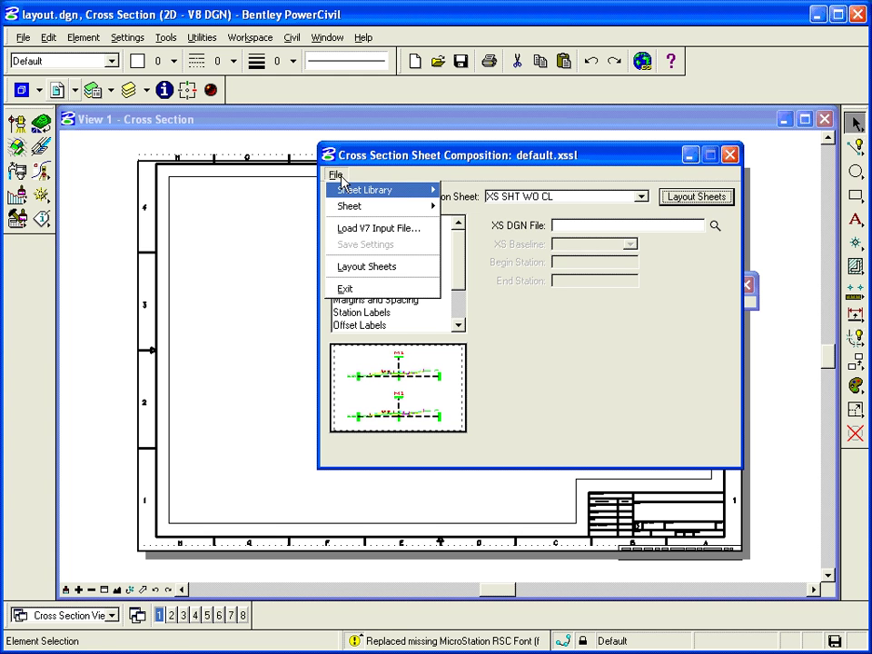
mouse_move(391, 190)
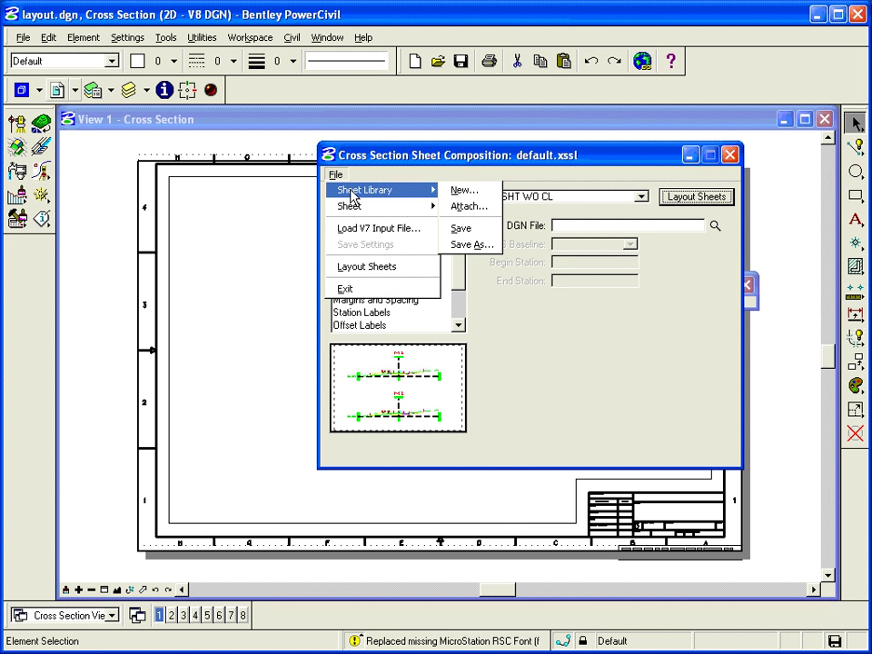
Attach the Commercial.xssl sheet library from C:\data\geo\Site\Standards, replacing default.xssl
left_click(465, 207)
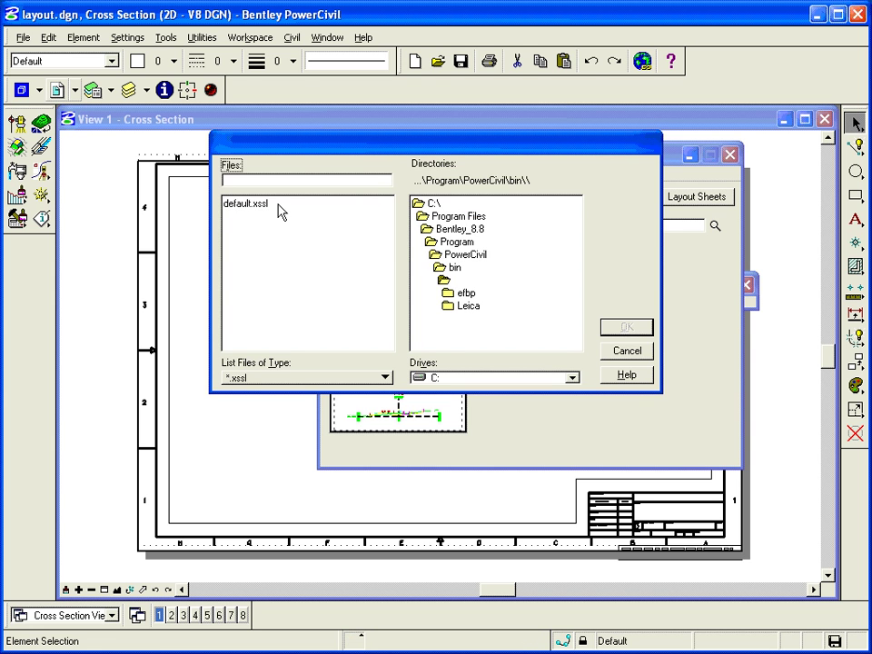
double_click(435, 205)
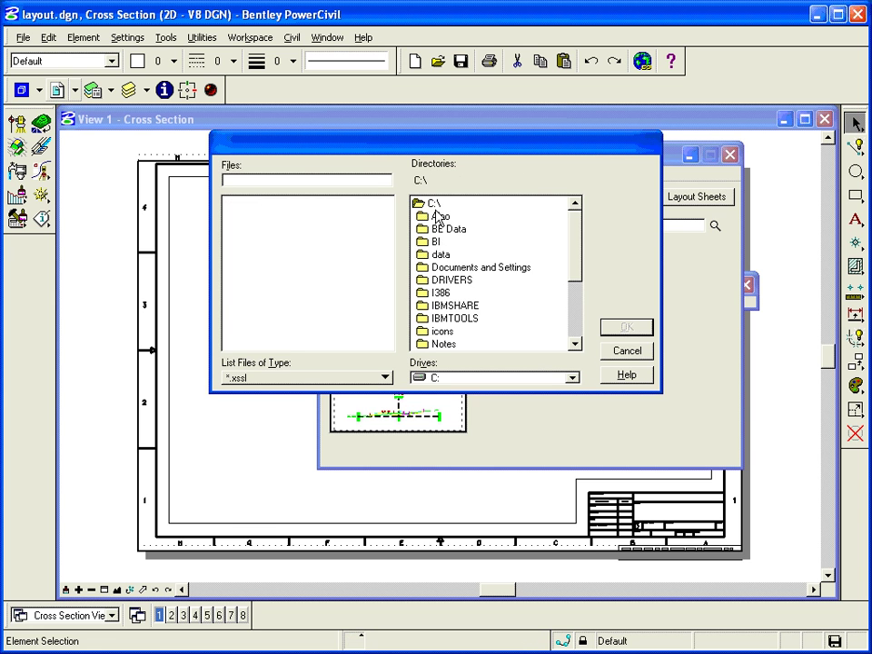
double_click(443, 253)
double_click(443, 229)
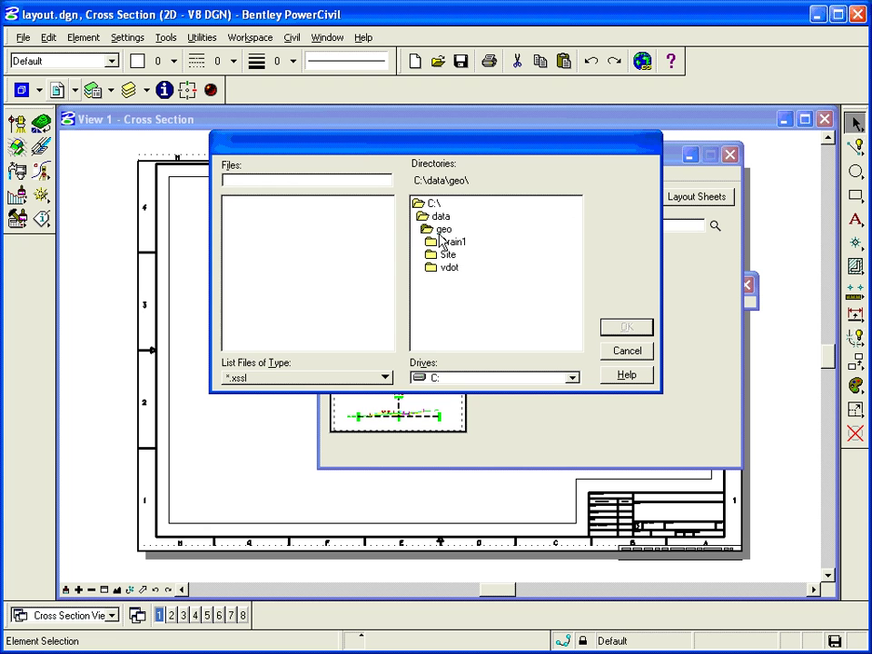
double_click(447, 253)
left_click(578, 318)
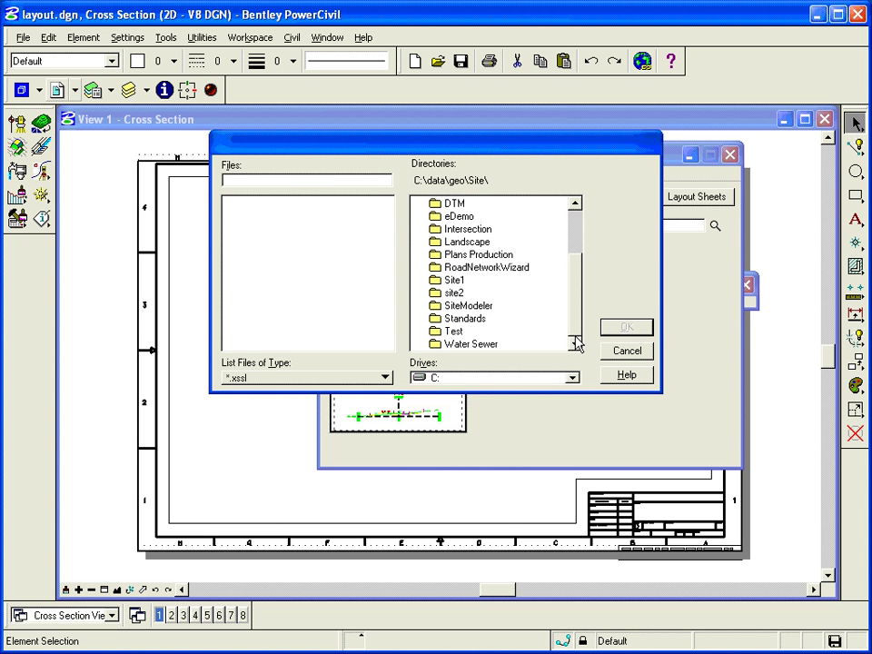
double_click(461, 317)
left_click(255, 209)
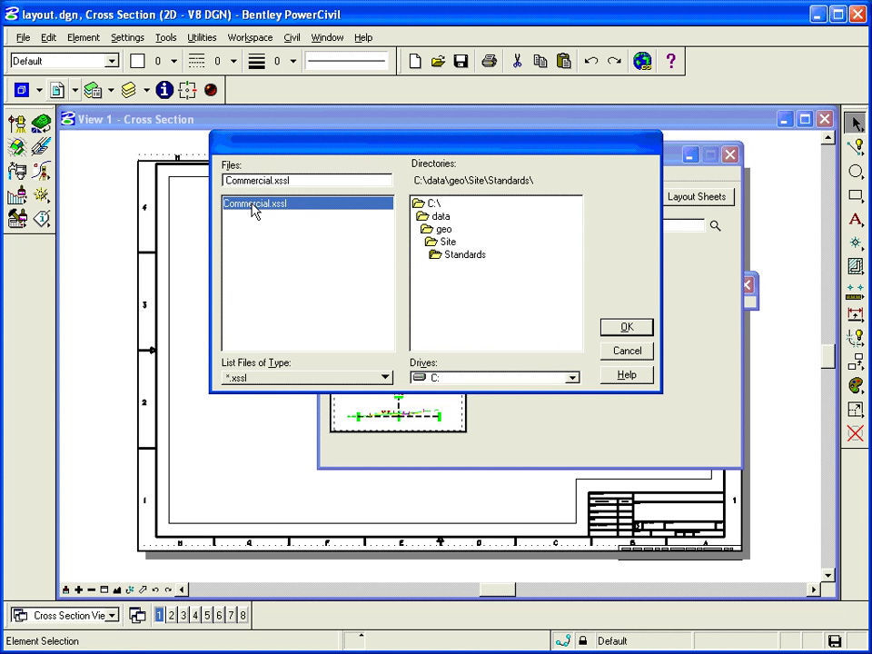
left_click(626, 327)
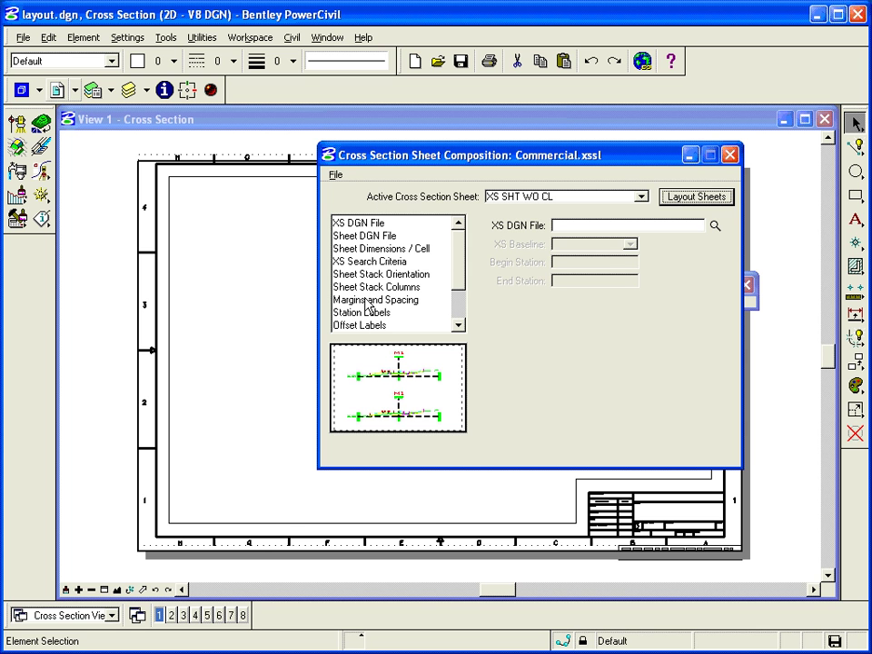
left_click(352, 223)
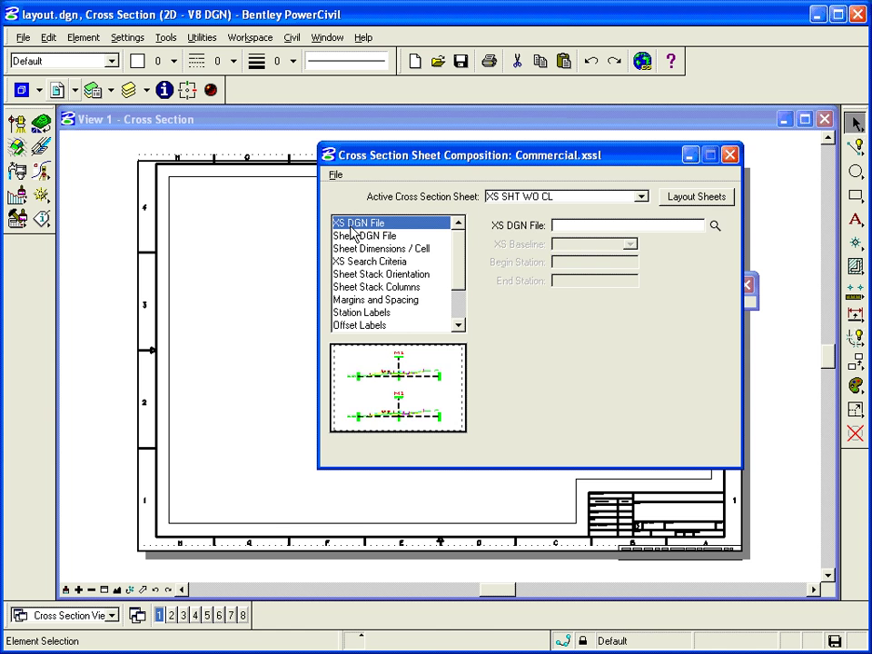
Set layout.dgn as the XS DGN file, using baseline DECAB from 0+00.00 to 8+00.00
key("Down")
key("Down")
key("Down")
key("Down")
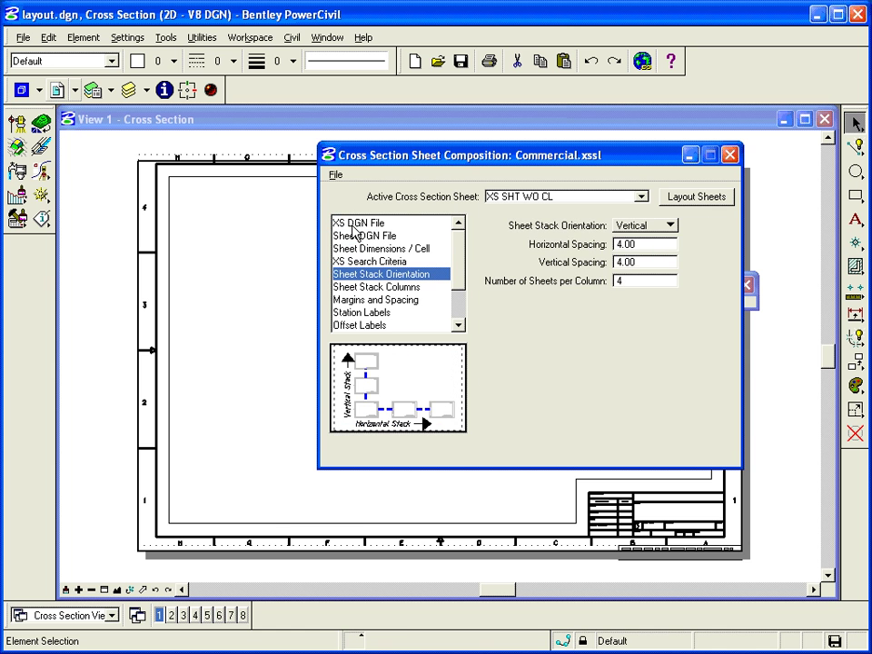
key("Down")
key("Down")
left_click(353, 226)
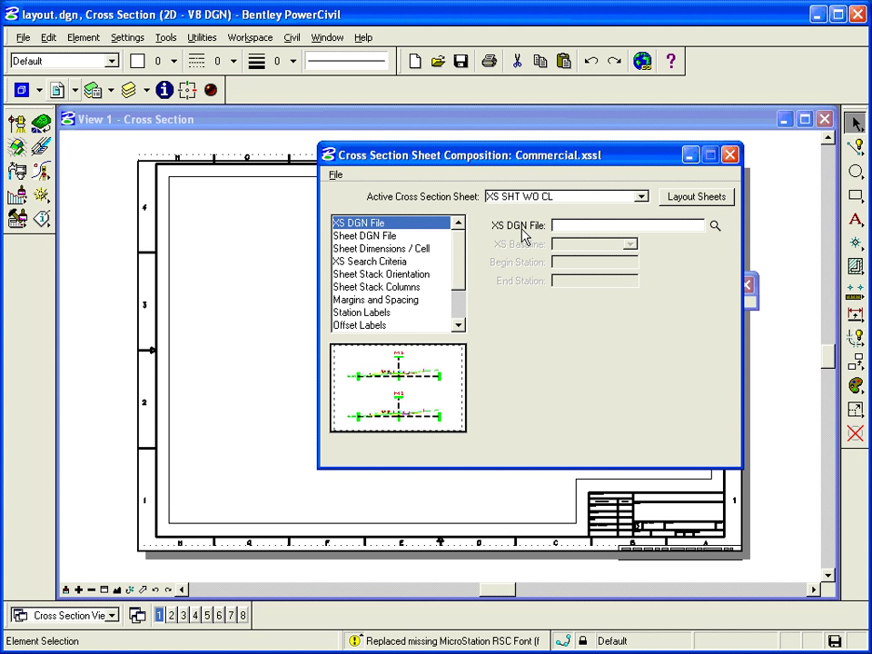
left_click(715, 227)
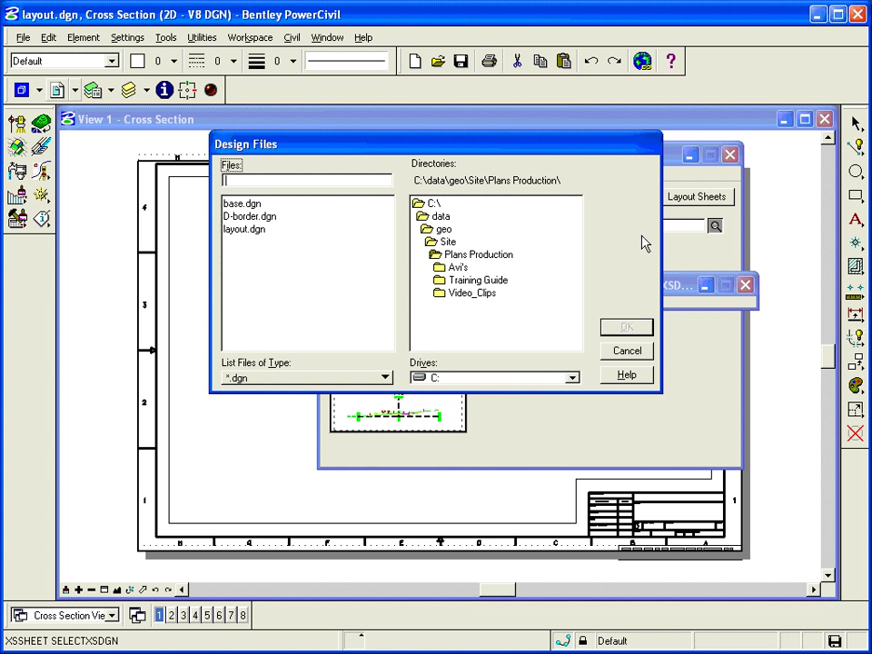
left_click(242, 230)
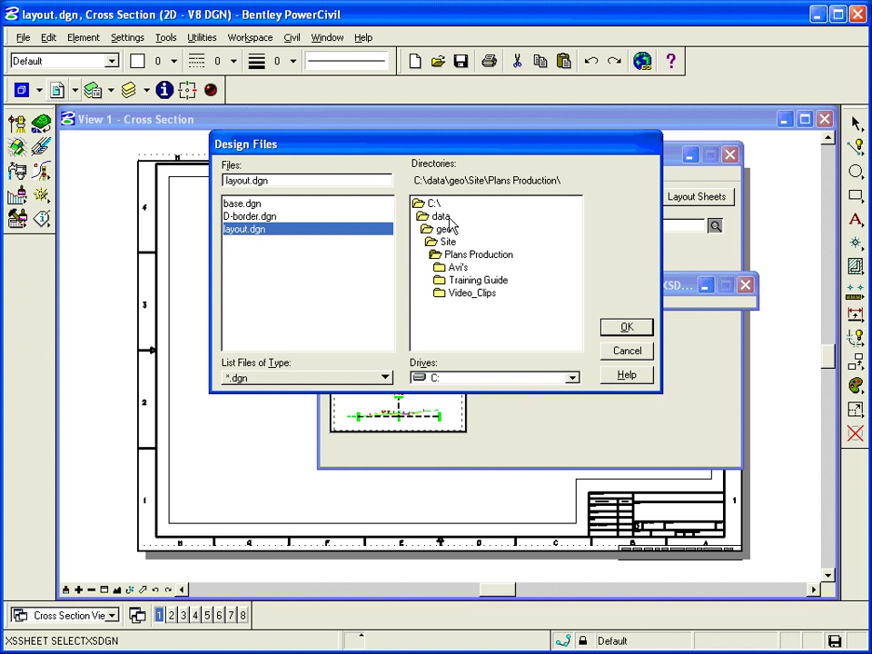
left_click(627, 329)
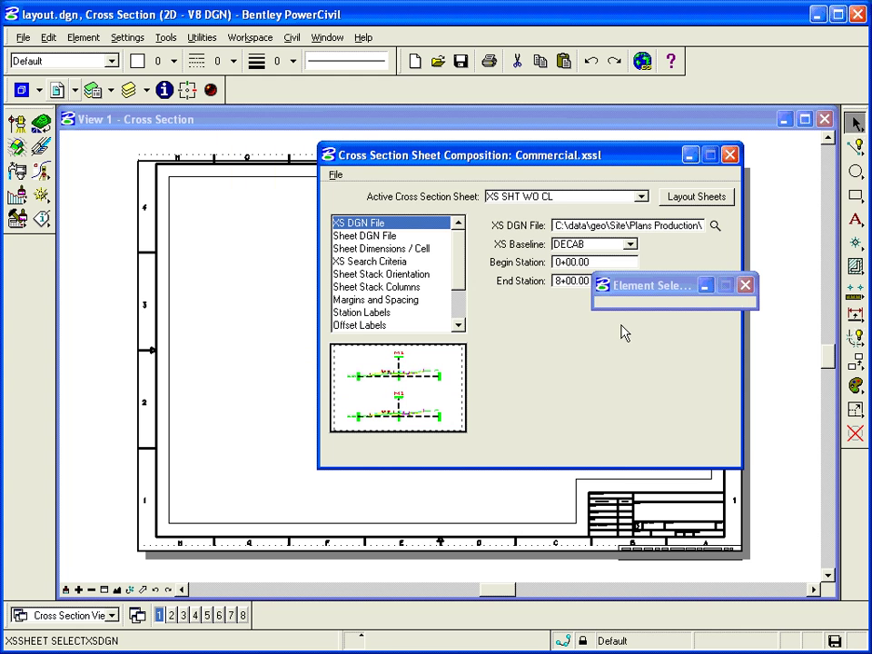
left_click_drag(642, 286, 704, 529)
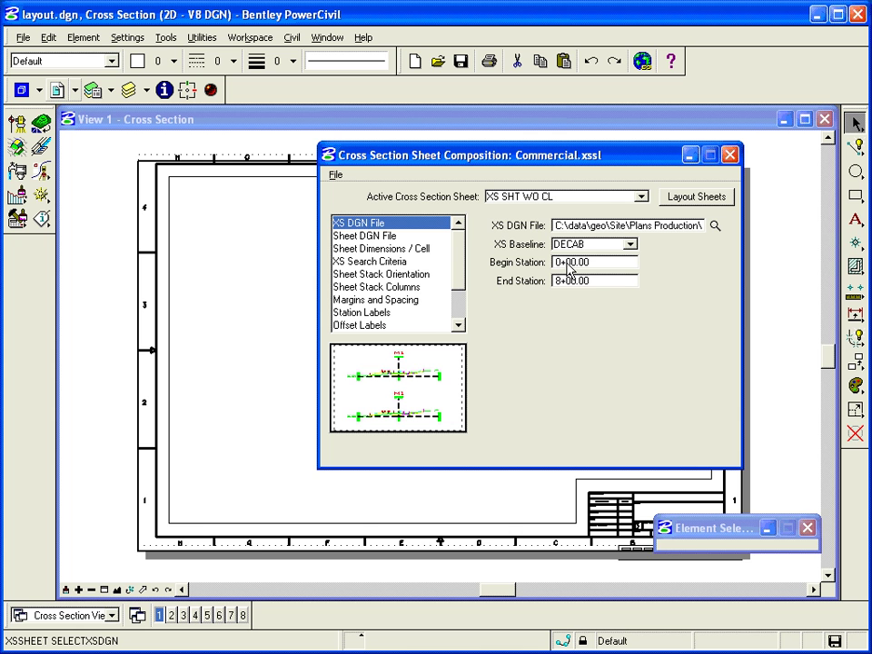
Set layout.dgn as the Sheet DGN file
left_click(376, 237)
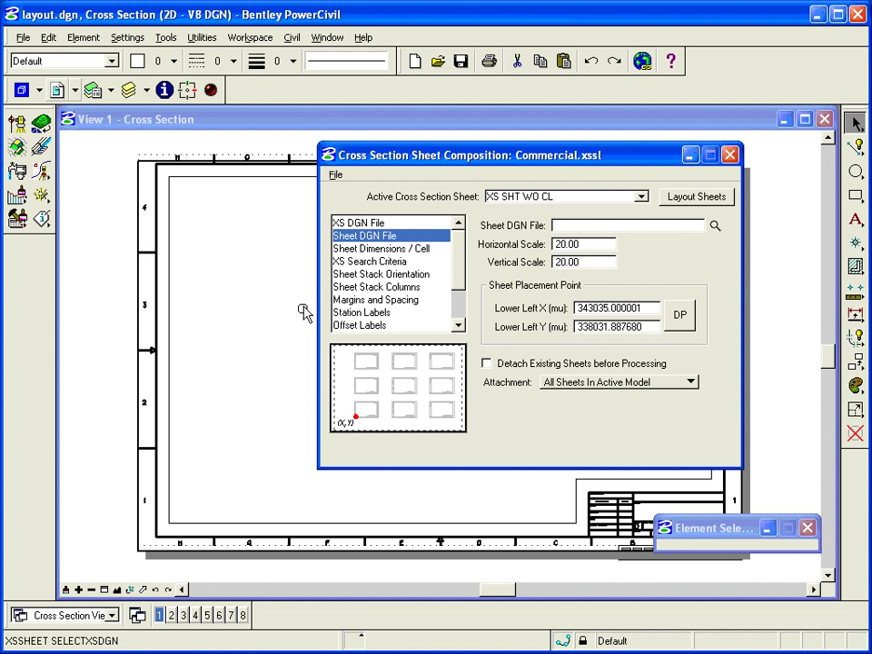
left_click(715, 225)
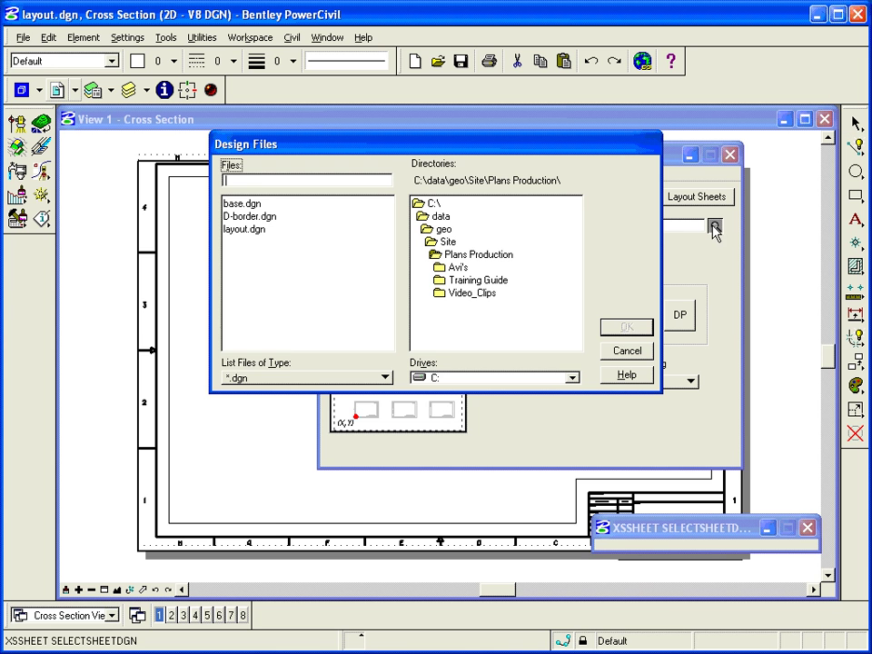
left_click(237, 231)
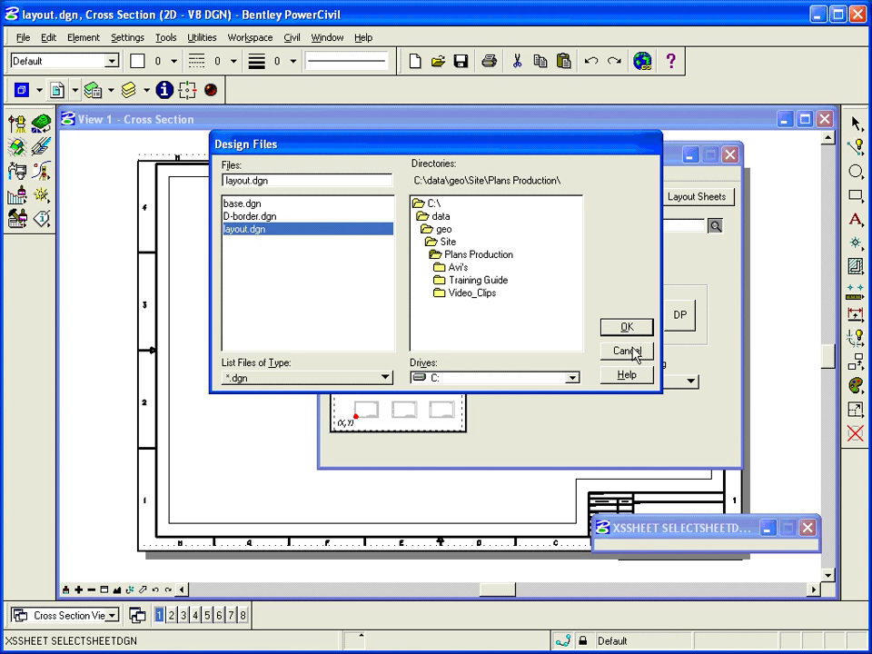
left_click(621, 328)
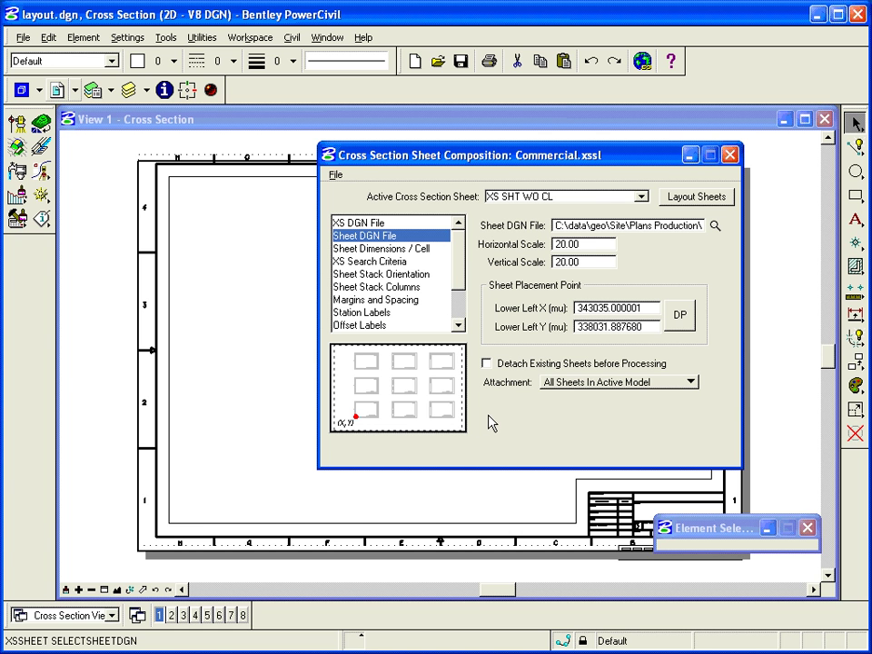
Pick the border's lower-left corner as the sheet placement point
left_click(685, 325)
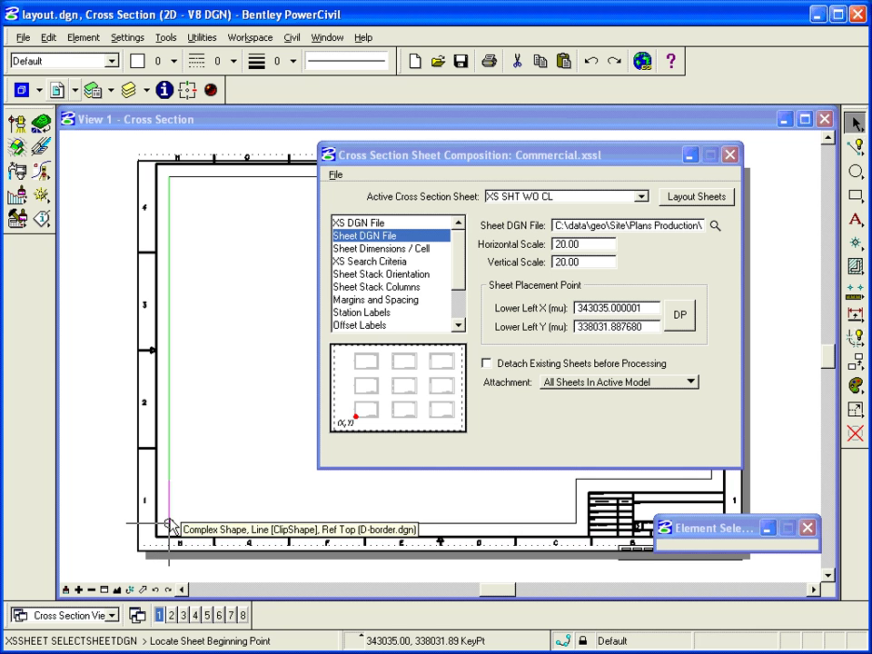
left_click(248, 449)
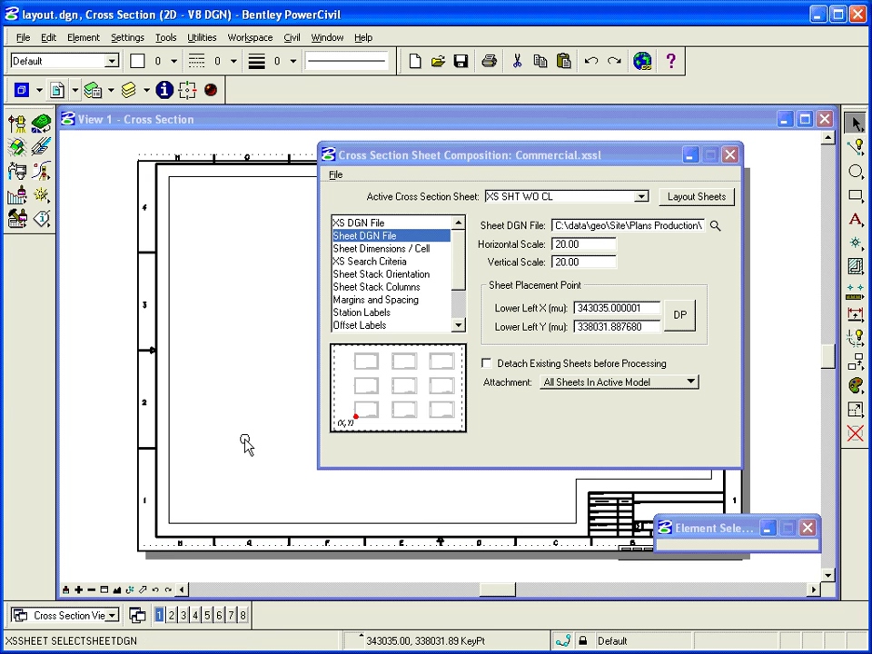
left_click(368, 252)
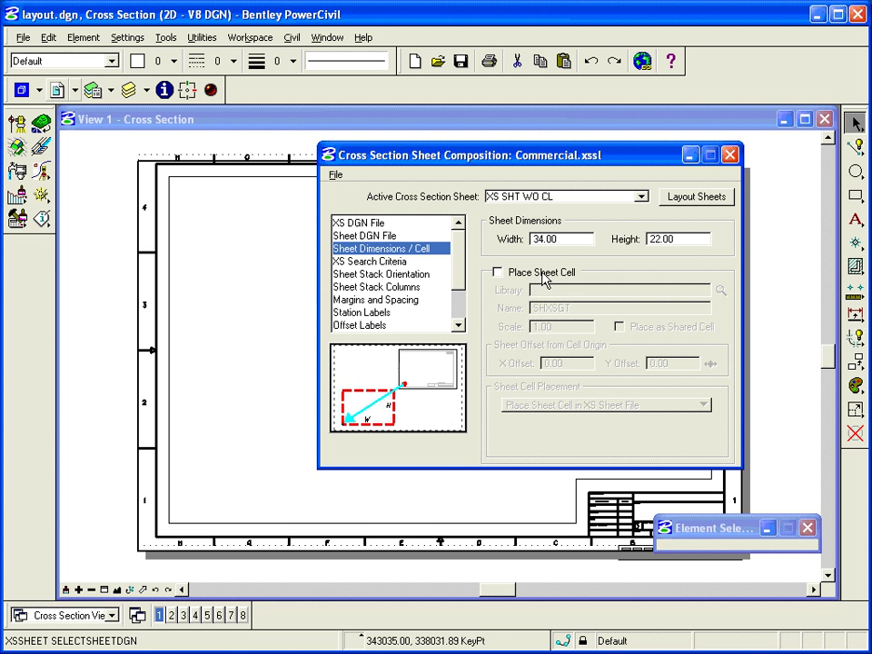
Change the search levels to 1-49,51-62 and confirm the sheets are double-stacked
left_click(350, 264)
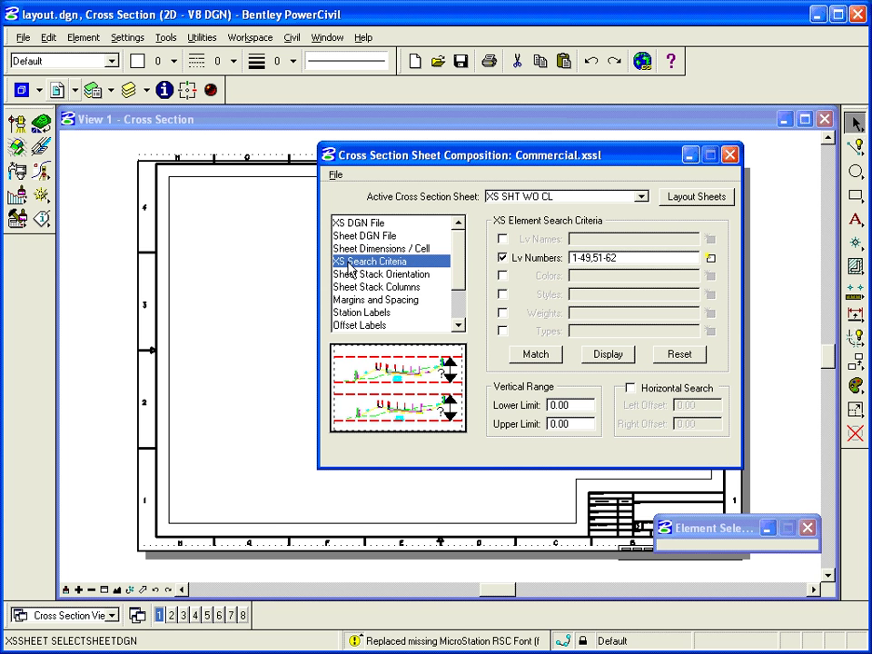
left_click(605, 260)
key("BackSpace")
type("-")
left_click(363, 276)
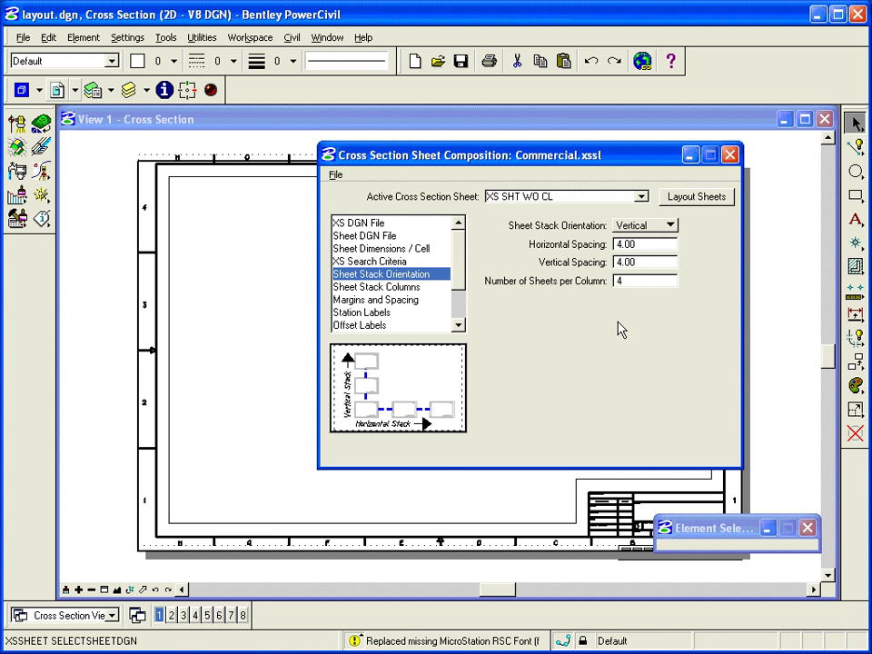
left_click(383, 288)
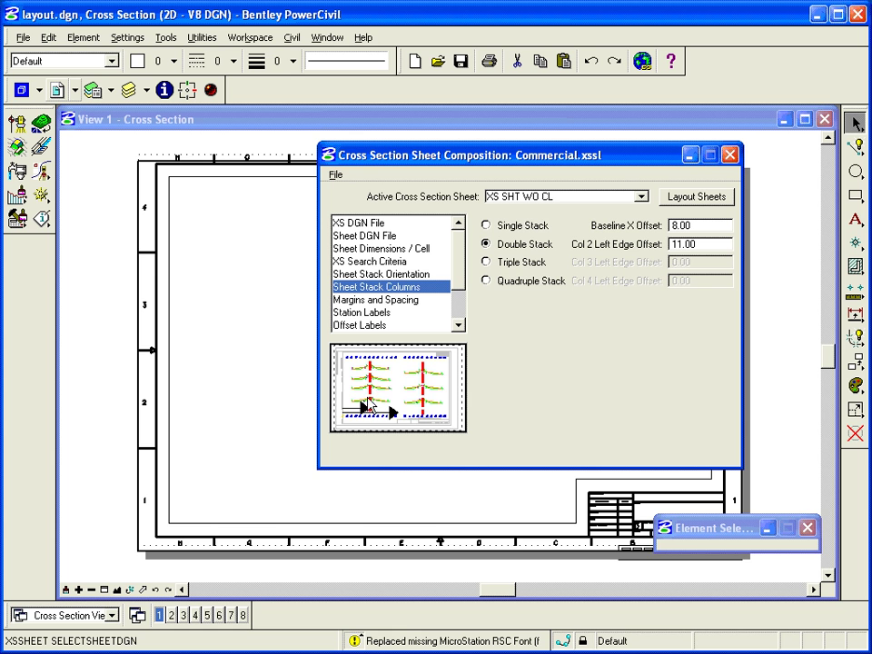
Check the Margins and Spacing limits, then view Station Labels (X offset 4.00, Y offset -2.00)
left_click(375, 300)
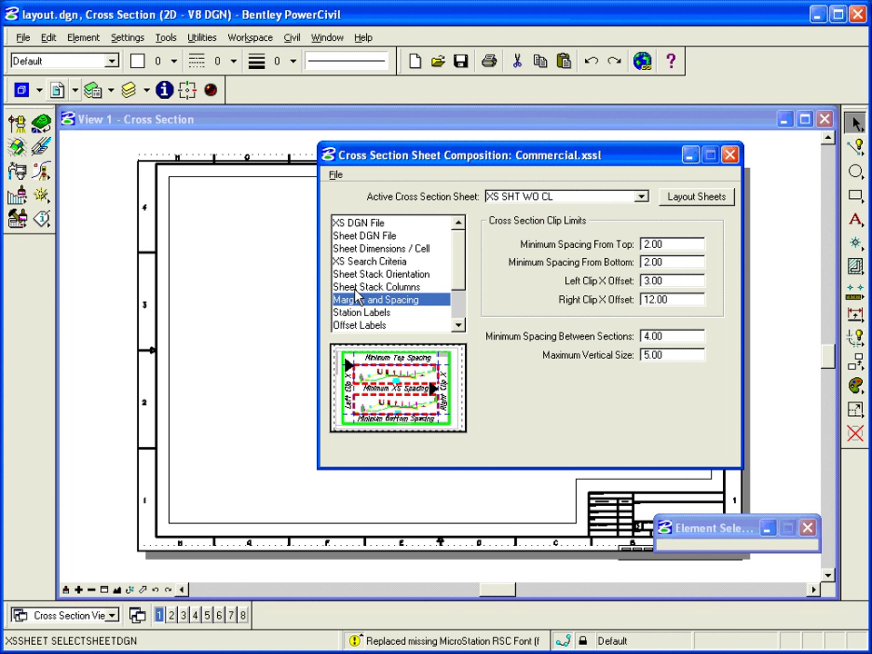
left_click(356, 289)
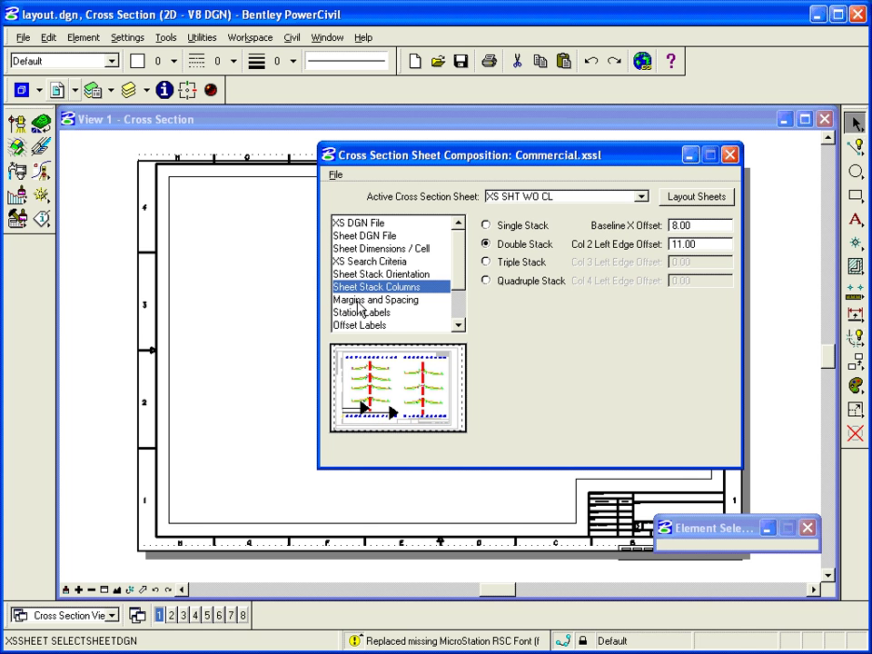
left_click(360, 301)
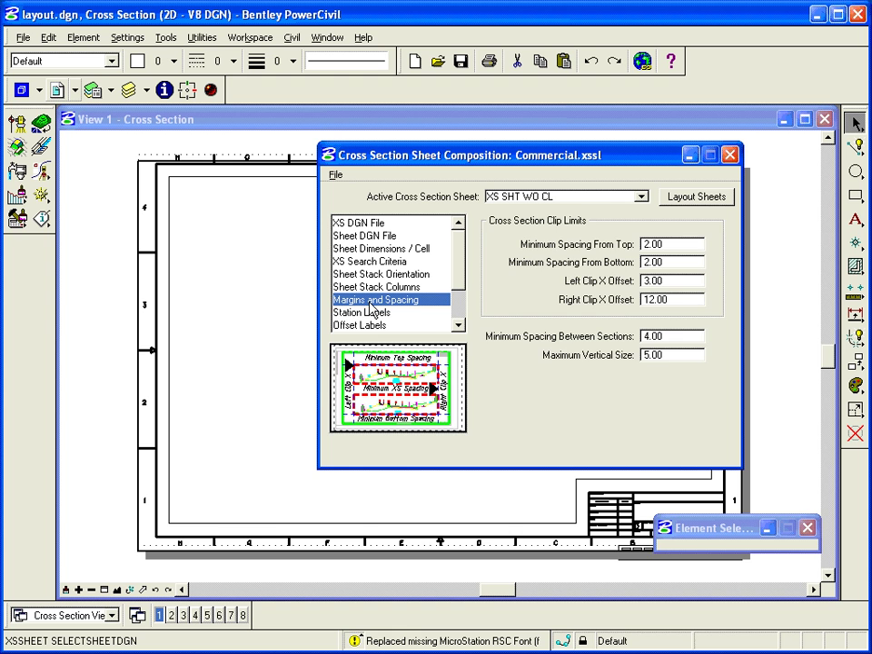
left_click(364, 313)
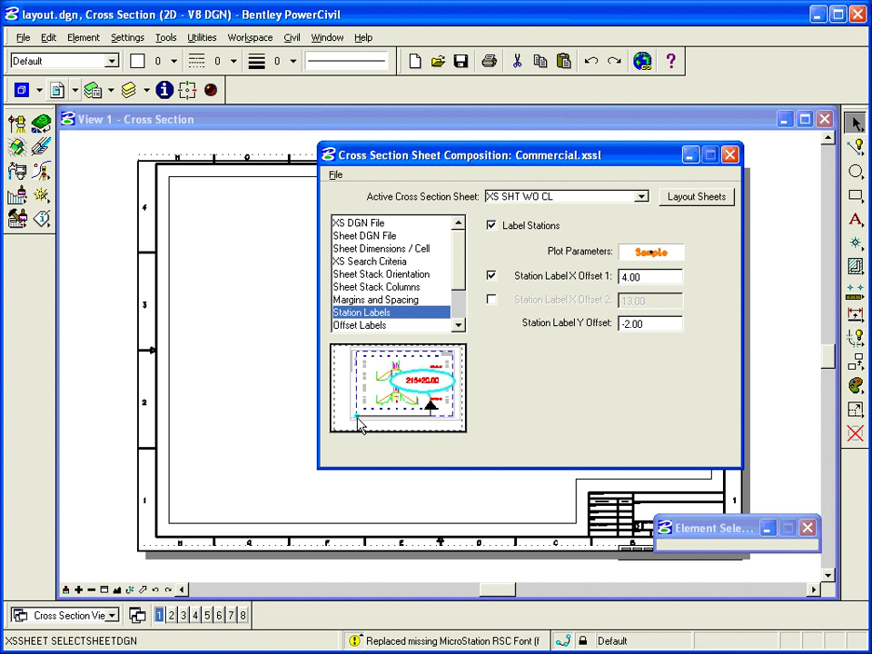
Check Offset Labels, then view Elevation Labels with 5.00 increment, bottom labels only
left_click(357, 329)
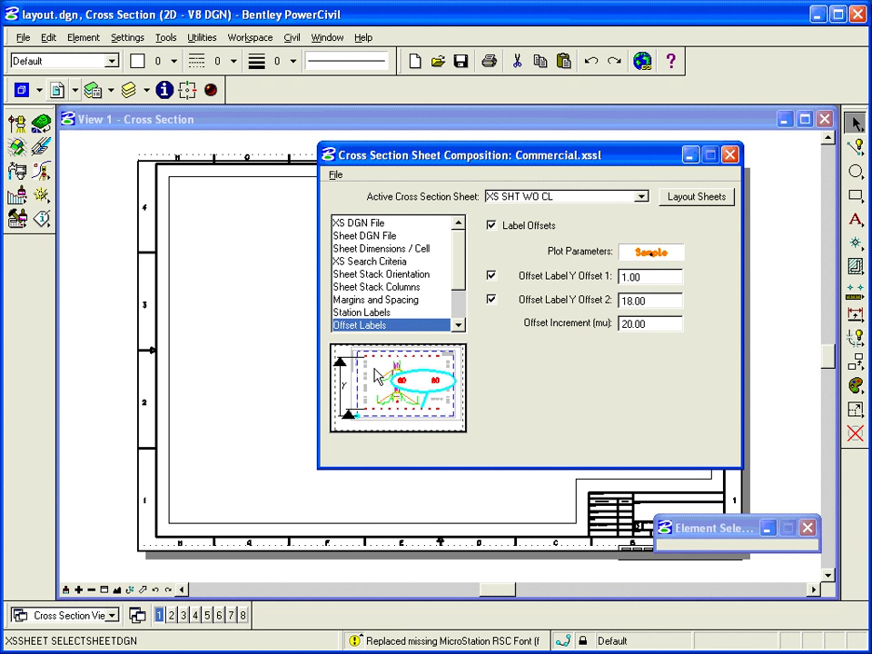
left_click(458, 325)
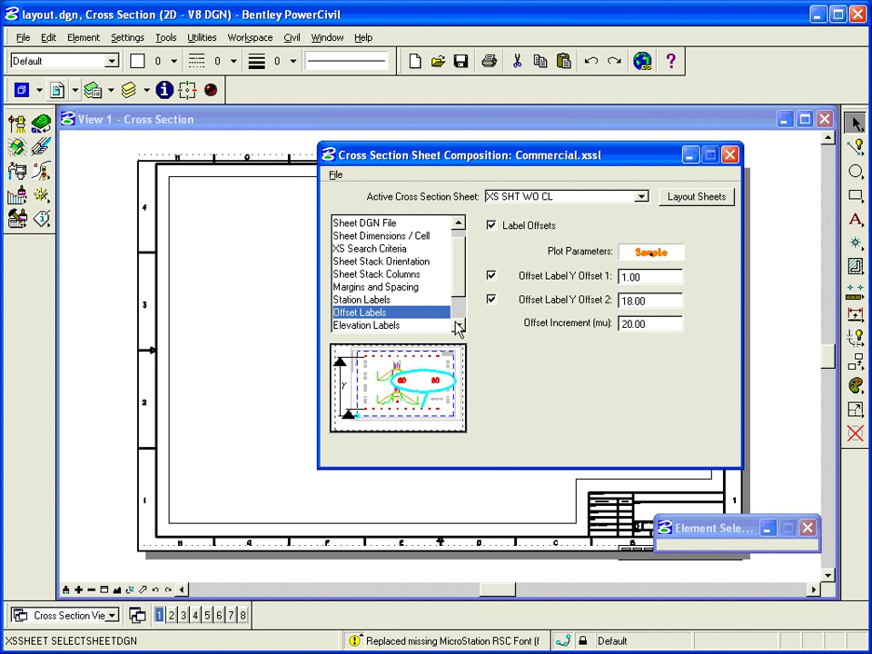
left_click(458, 325)
left_click(373, 311)
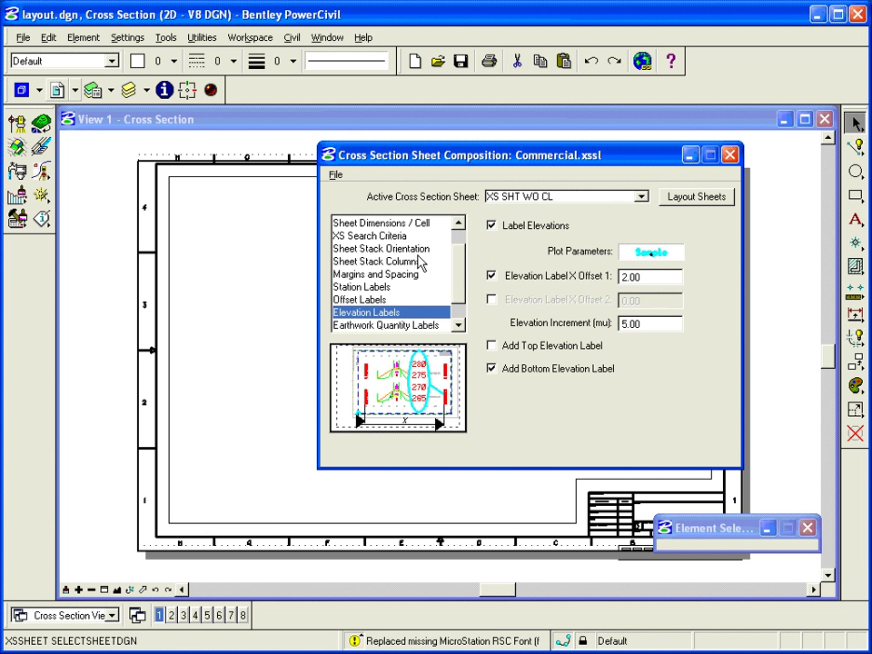
Lay out the cross-section sheets, close the dialog, and zoom in on the first section's labels
left_click(706, 198)
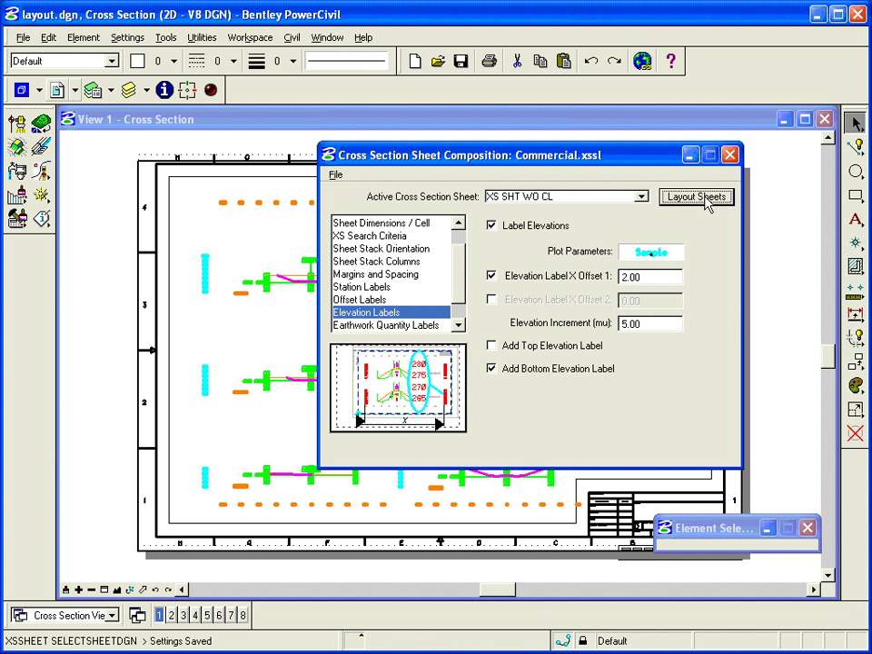
left_click(731, 157)
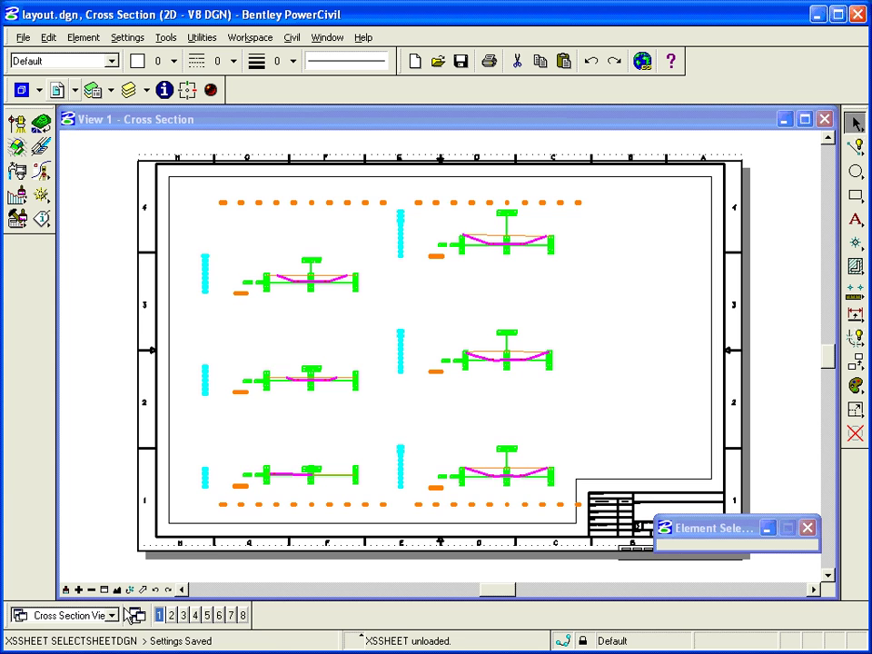
left_click(103, 590)
left_click(215, 501)
left_click(298, 502)
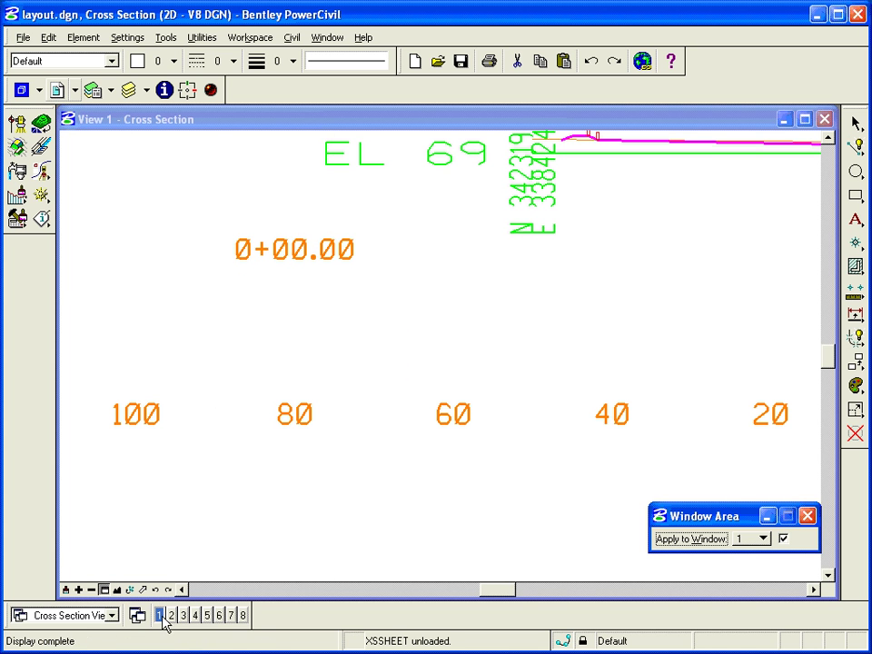
left_click(155, 590)
Inspect another cross section's labels, then fit all laid-out sheets into view
left_click(103, 590)
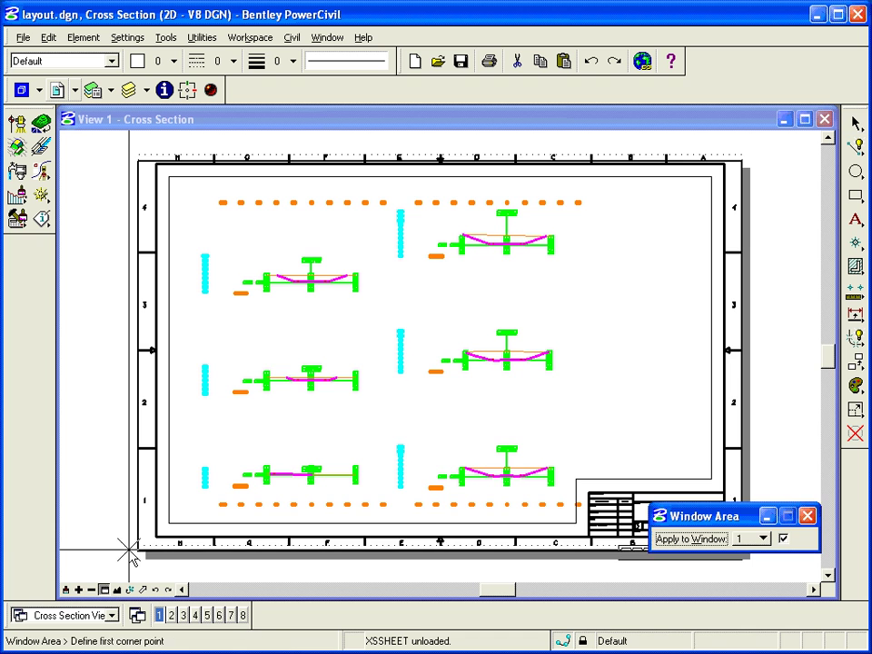
left_click(188, 365)
left_click(315, 452)
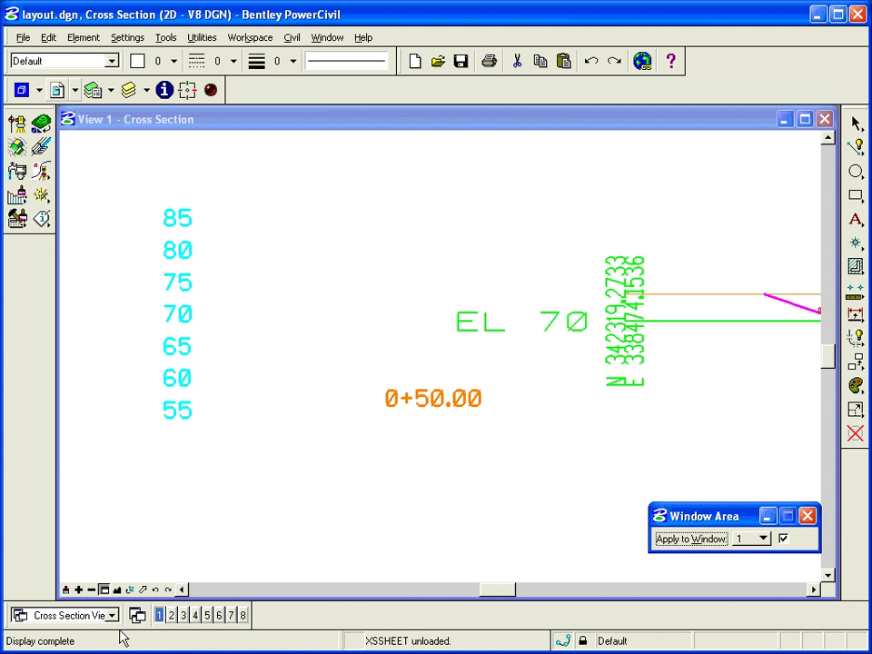
left_click(155, 590)
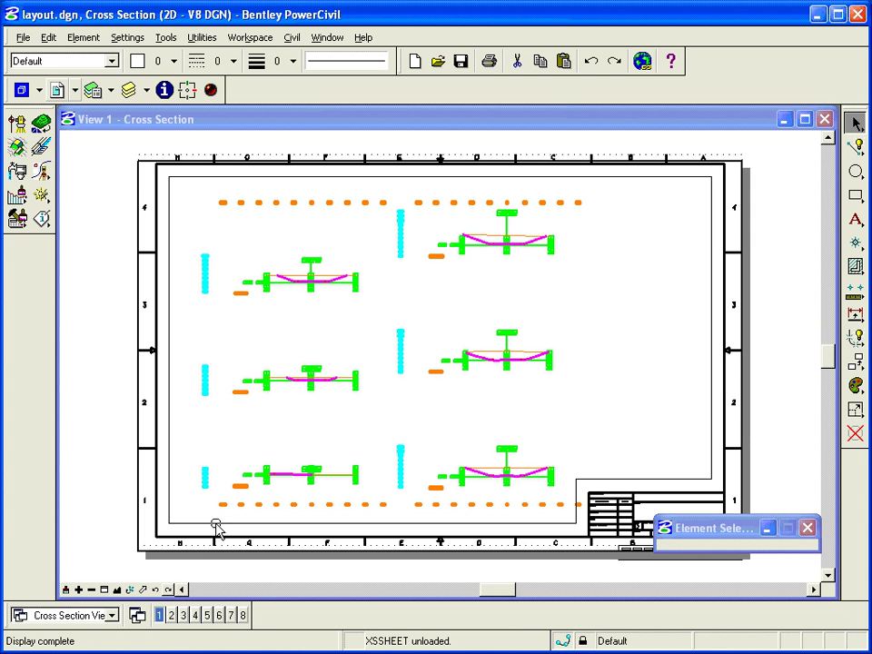
left_click(117, 590)
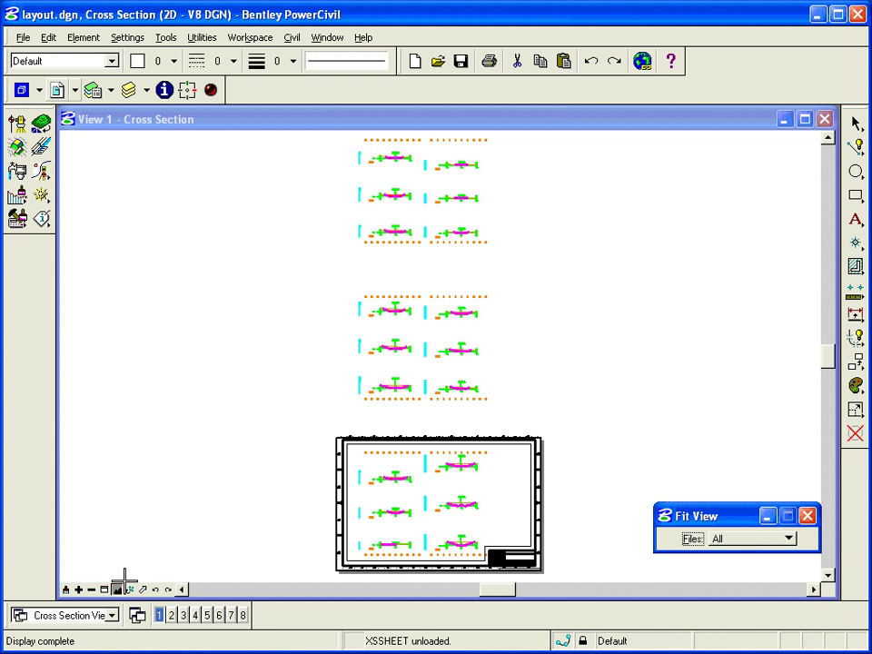
left_click(155, 589)
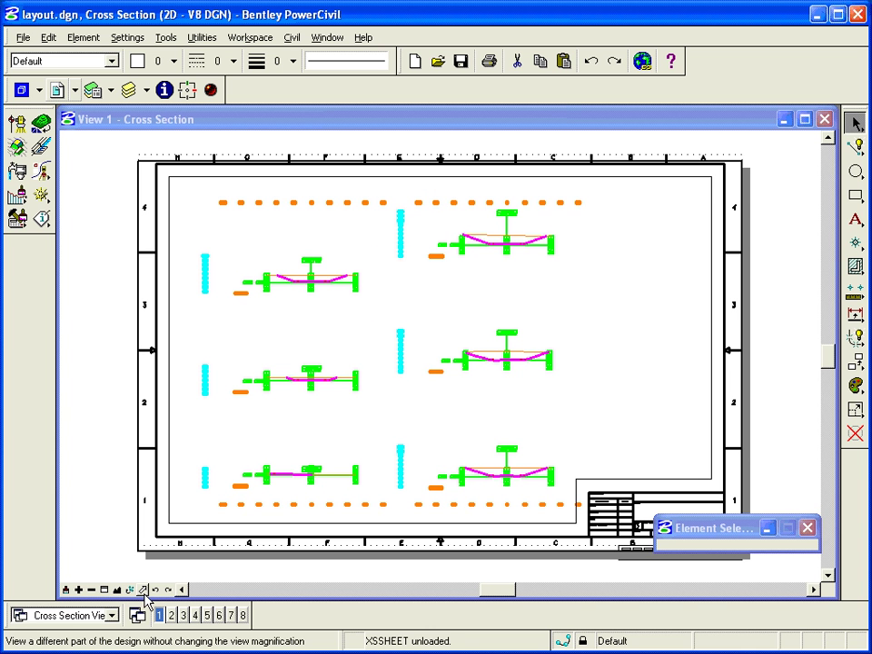